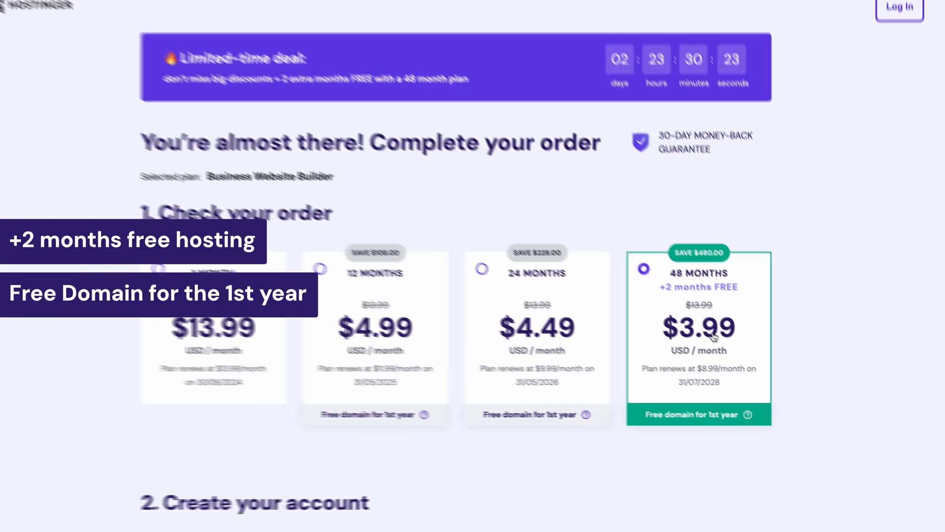
Apply the coupon code WB10 to the 48-month Business Website Builder order.
{"action": "scroll", "coordinate": [657, 298], "scroll_direction": "down", "scroll_amount": 3}
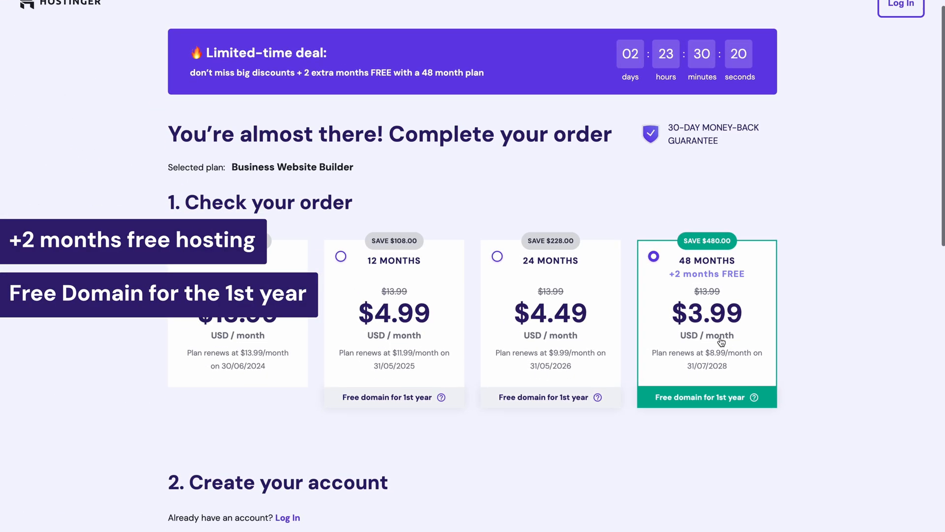
{"action": "scroll", "coordinate": [720, 337], "scroll_direction": "down", "scroll_amount": 3}
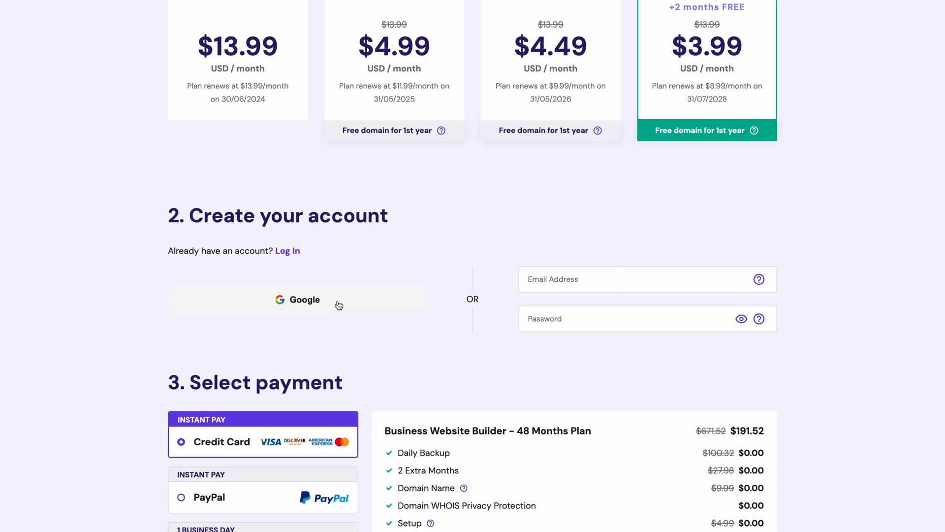
{"action": "scroll", "coordinate": [339, 306], "scroll_direction": "down", "scroll_amount": 10}
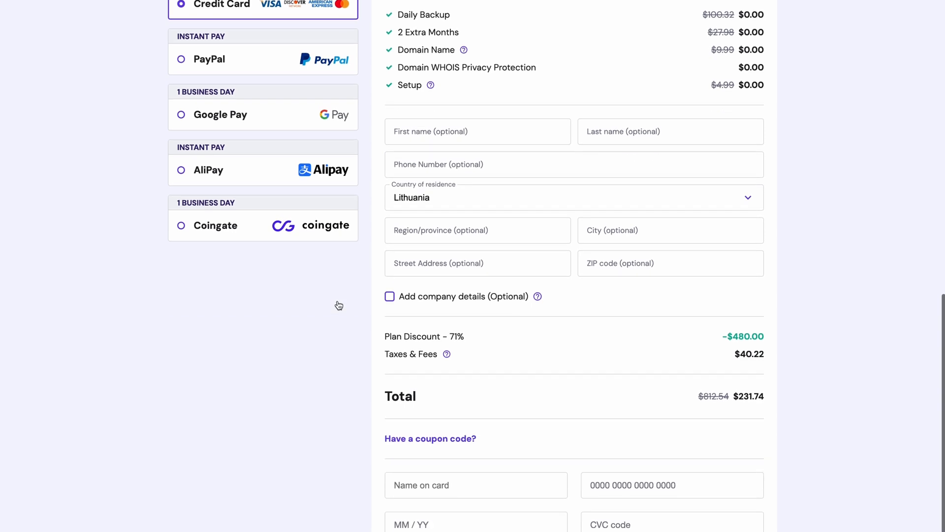
{"action": "scroll", "coordinate": [338, 305], "scroll_direction": "down", "scroll_amount": 2}
{"action": "left_click", "coordinate": [420, 311]}
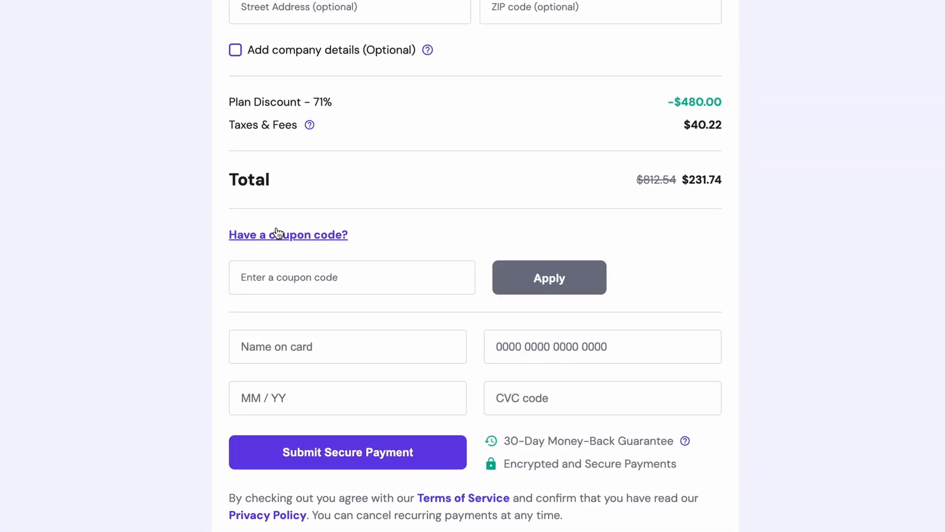
{"action": "left_click", "coordinate": [287, 270]}
{"action": "type", "text": "WB10"}
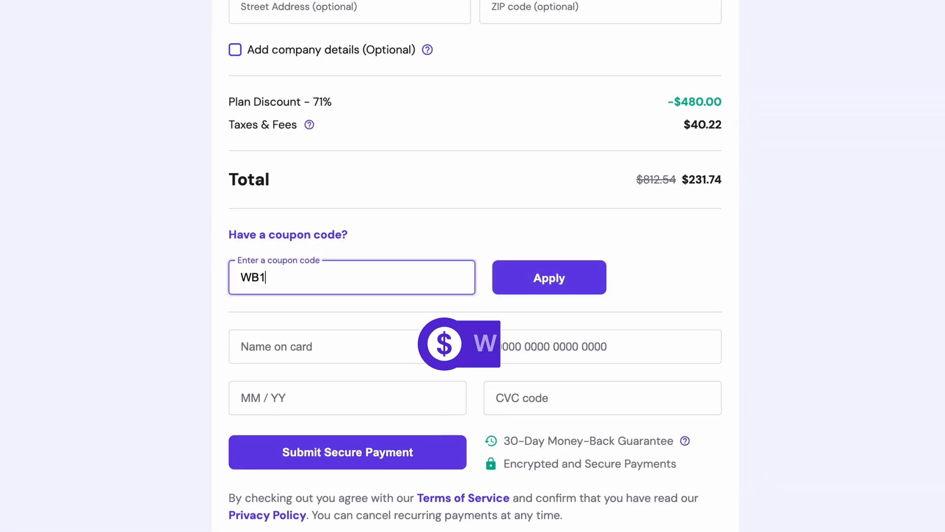
{"action": "left_click", "coordinate": [506, 288]}
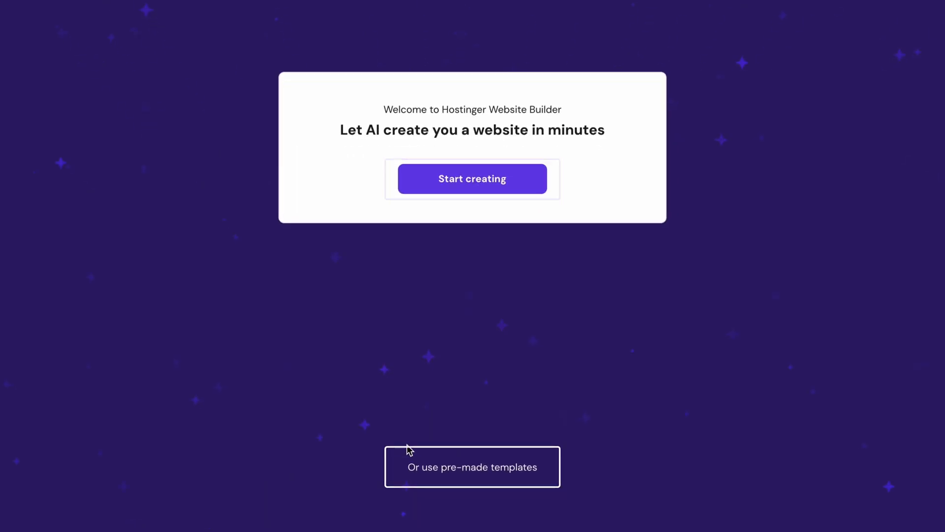
Open the pre-made website templates and browse the designs and categories on offer.
{"action": "left_click", "coordinate": [428, 468]}
{"action": "scroll", "coordinate": [473, 266], "scroll_direction": "down", "scroll_amount": 10}
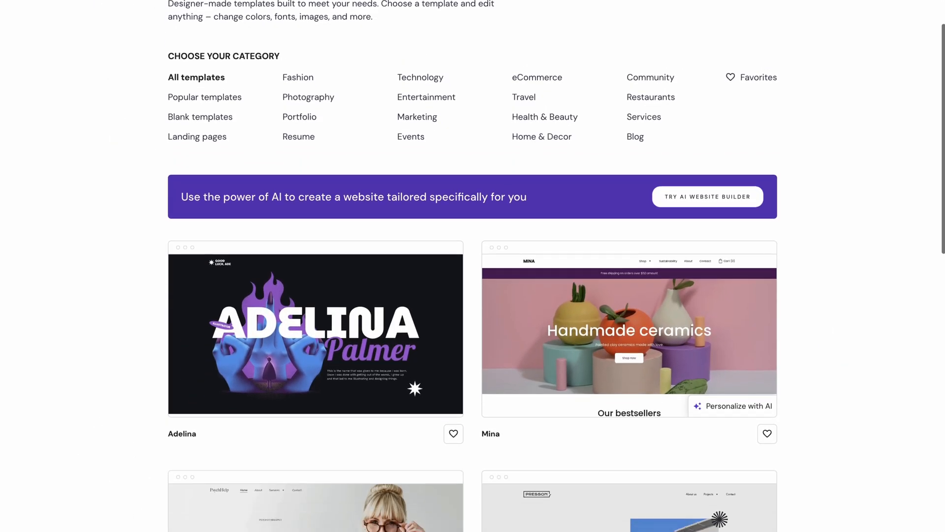
{"action": "scroll", "coordinate": [473, 266], "scroll_direction": "down", "scroll_amount": 8}
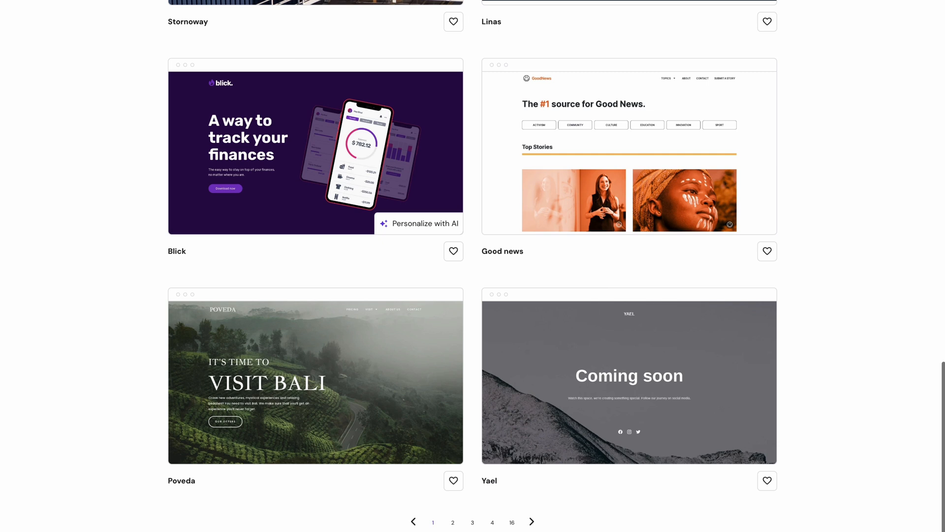
{"action": "scroll", "coordinate": [473, 265], "scroll_direction": "up", "scroll_amount": 18}
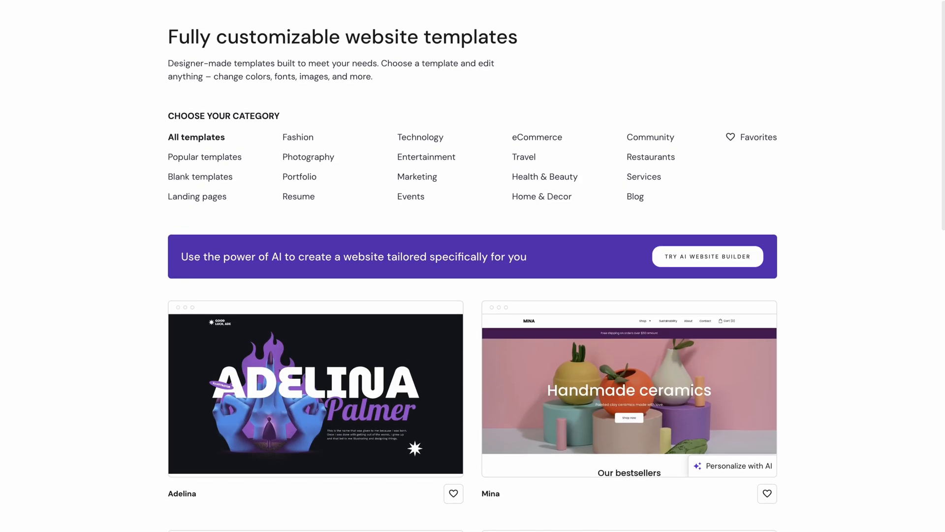
Start the AI website builder and fill in the brand name, Online store as website type, and a description of the digital painting artist's business.
{"action": "left_click", "coordinate": [706, 260]}
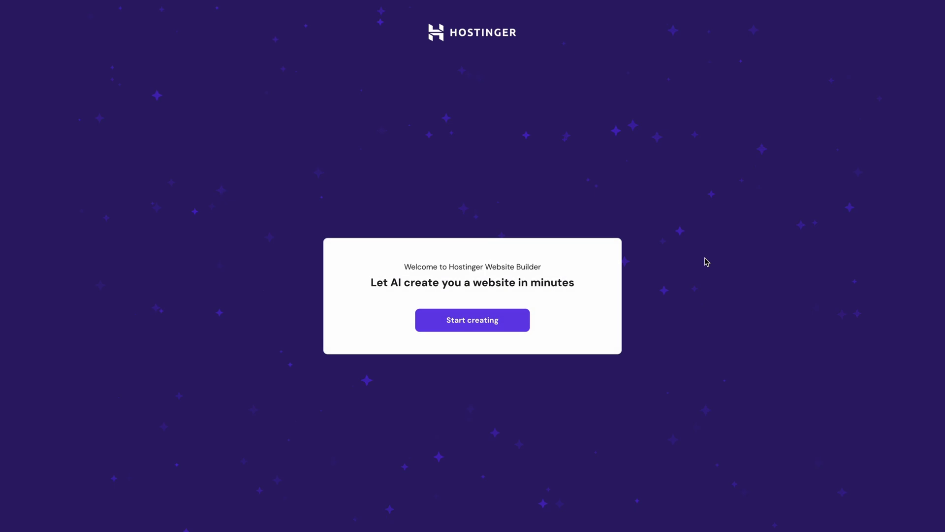
{"action": "left_click", "coordinate": [518, 322]}
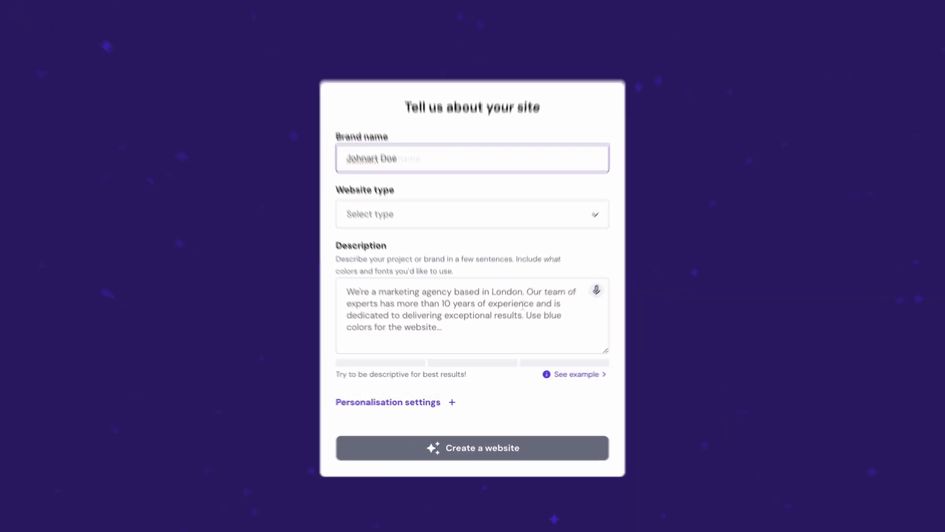
{"action": "left_click", "coordinate": [387, 214]}
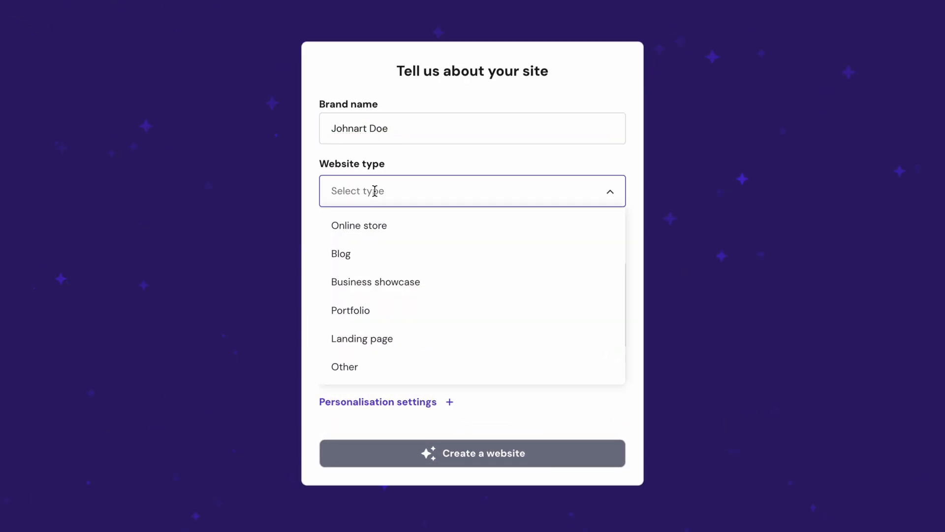
{"action": "left_click", "coordinate": [381, 227]}
{"action": "left_click", "coordinate": [384, 289]}
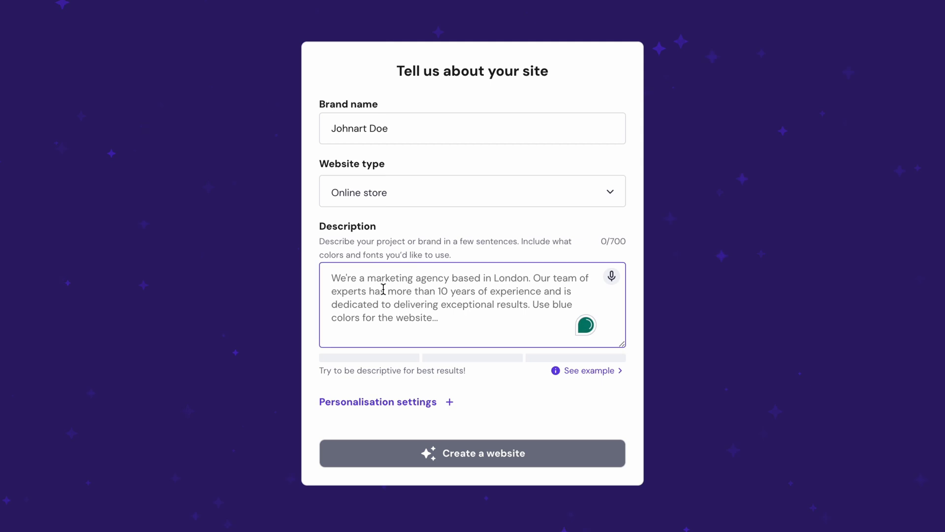
{"action": "type", "text": "I am a digital painting artist who generally receives art commissions from brands, personal projects, or any company-level needs. I also sell merchandise of my drawings in the form of canvas bags, notebooks, enamel pins, and decorative paintings."}
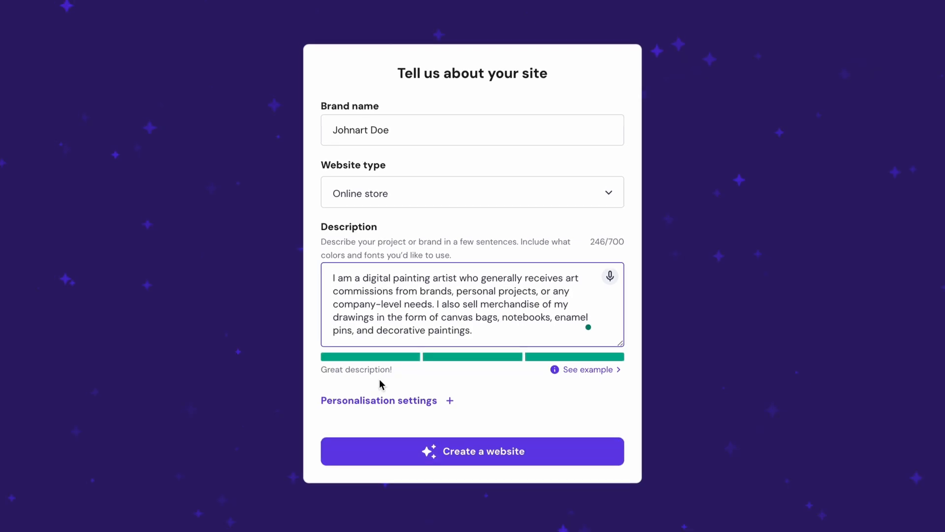
Check the personalisation settings and create the website with Surprise me for both style and colors.
{"action": "left_click", "coordinate": [385, 399]}
{"action": "scroll", "coordinate": [394, 385], "scroll_direction": "down", "scroll_amount": 3}
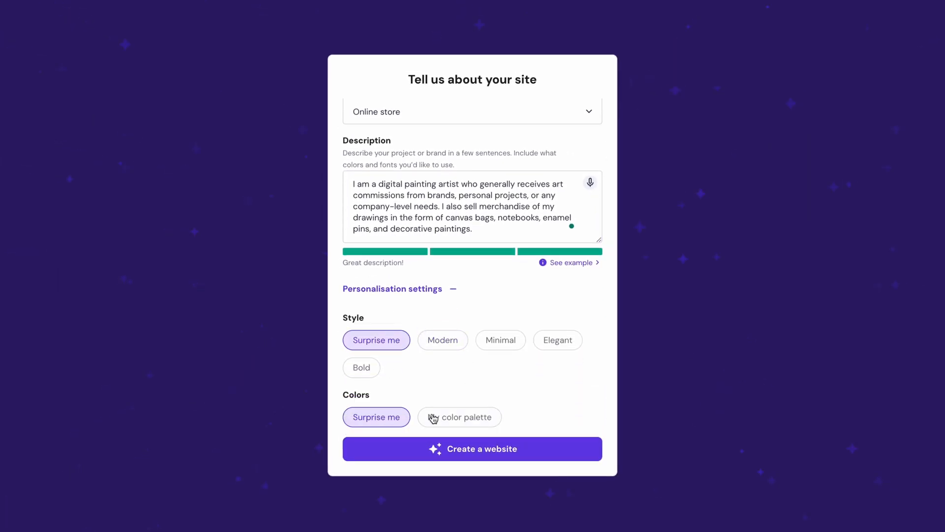
{"action": "left_click", "coordinate": [477, 454]}
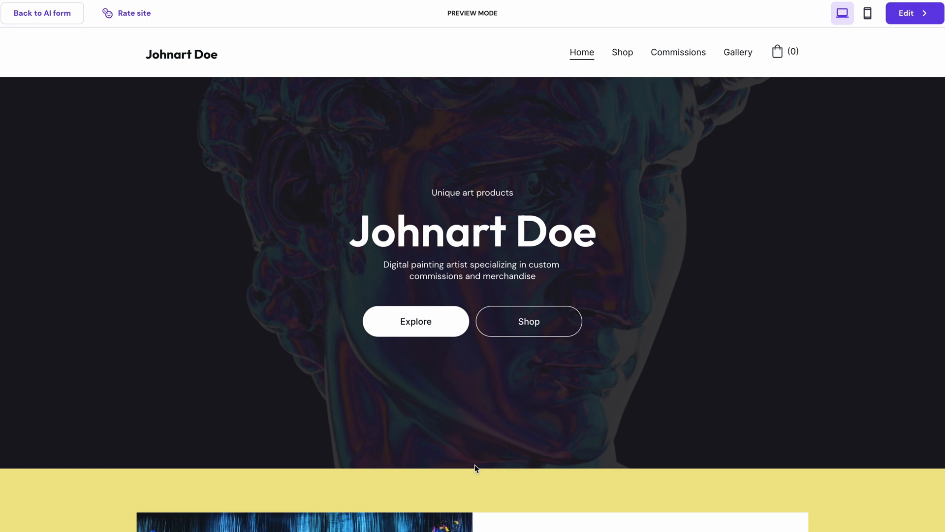
Look over the generated homepage in the preview and continue to editing mode.
{"action": "scroll", "coordinate": [474, 466], "scroll_direction": "down", "scroll_amount": 10}
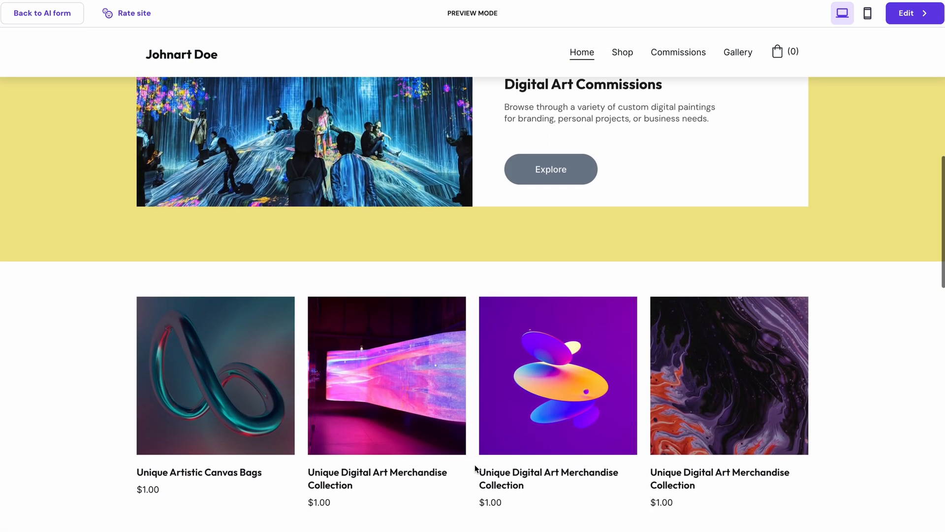
{"action": "scroll", "coordinate": [475, 467], "scroll_direction": "up", "scroll_amount": 10}
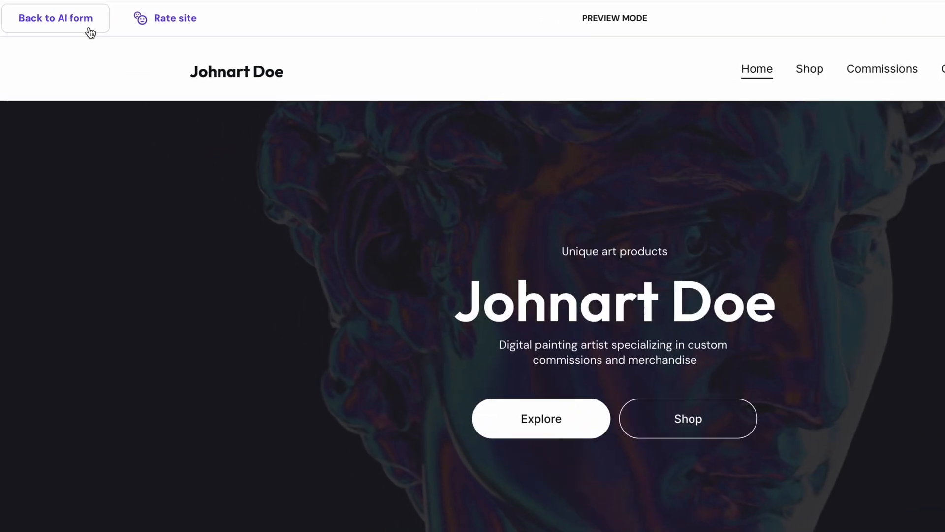
{"action": "mouse_move", "coordinate": [66, 16]}
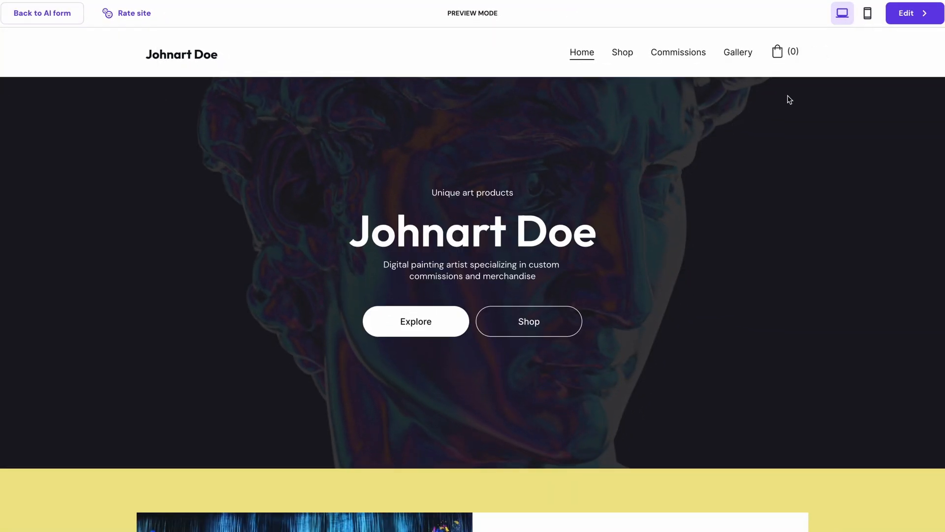
{"action": "mouse_move", "coordinate": [910, 18]}
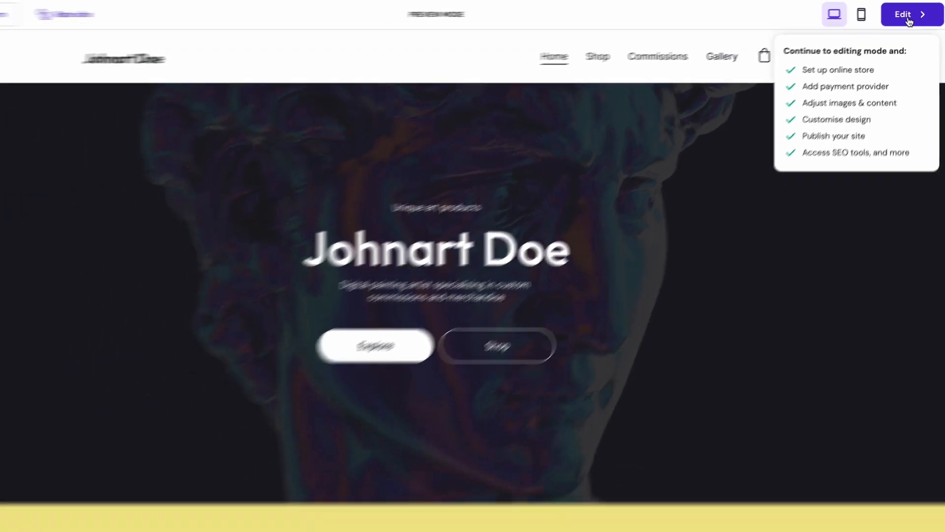
{"action": "left_click", "coordinate": [910, 21]}
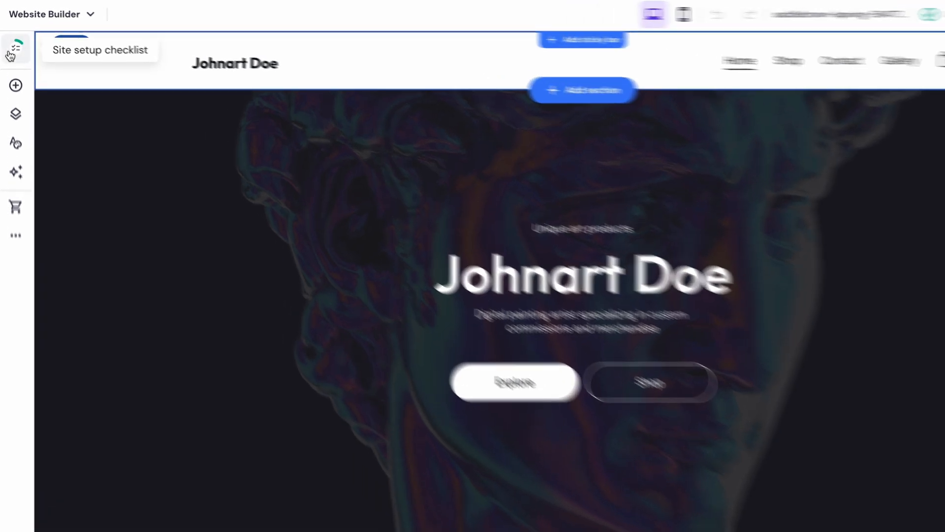
Review the site setup checklist, including the online store tips, and close it.
{"action": "left_click", "coordinate": [14, 41]}
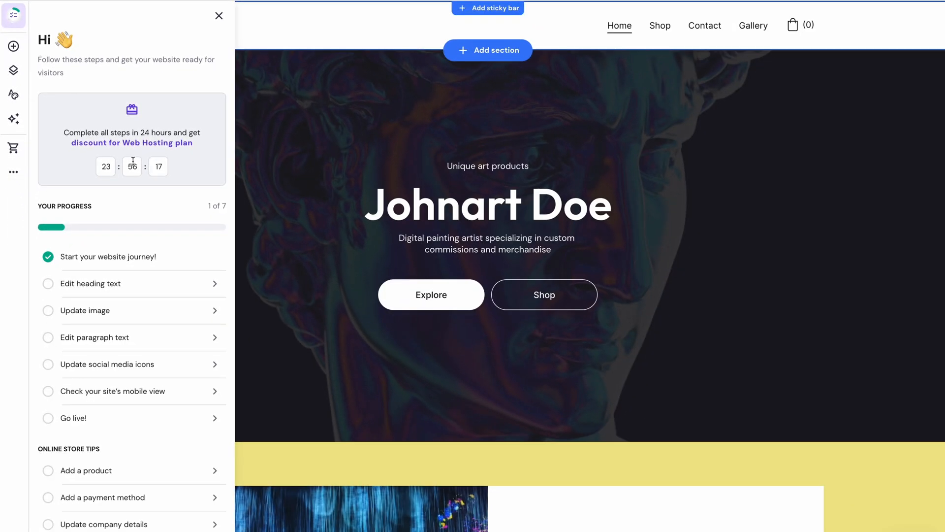
{"action": "scroll", "coordinate": [200, 288], "scroll_direction": "down", "scroll_amount": 2}
{"action": "scroll", "coordinate": [158, 206], "scroll_direction": "down", "scroll_amount": 2}
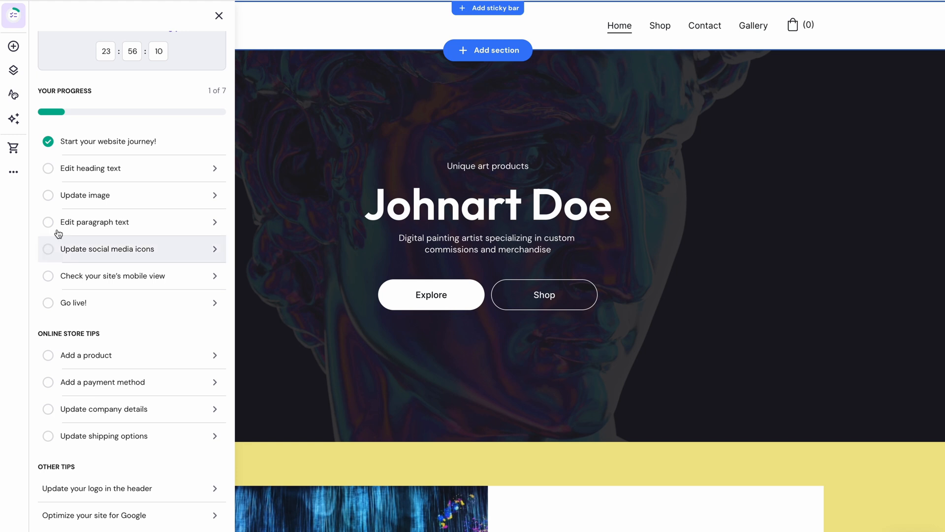
{"action": "left_click", "coordinate": [14, 16]}
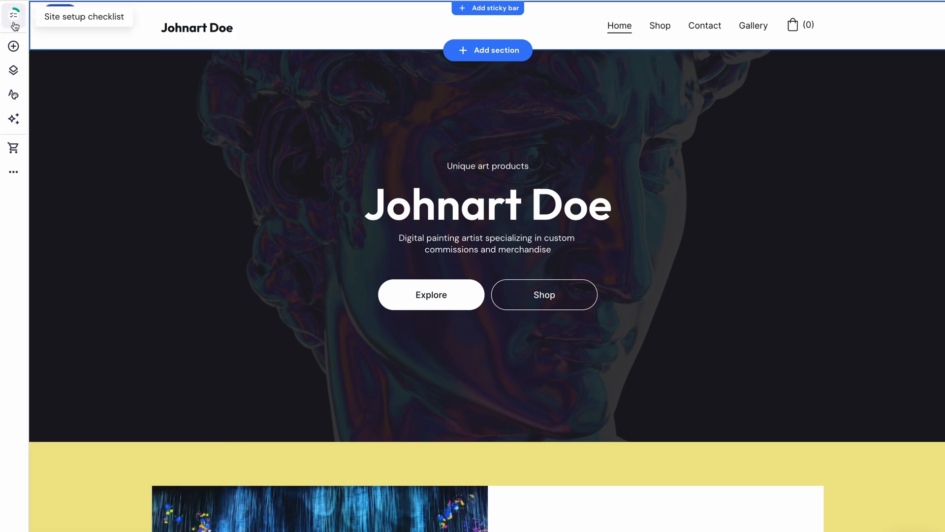
Add a button element to the hero section, centred below the Explore and Shop buttons.
{"action": "left_click", "coordinate": [14, 47]}
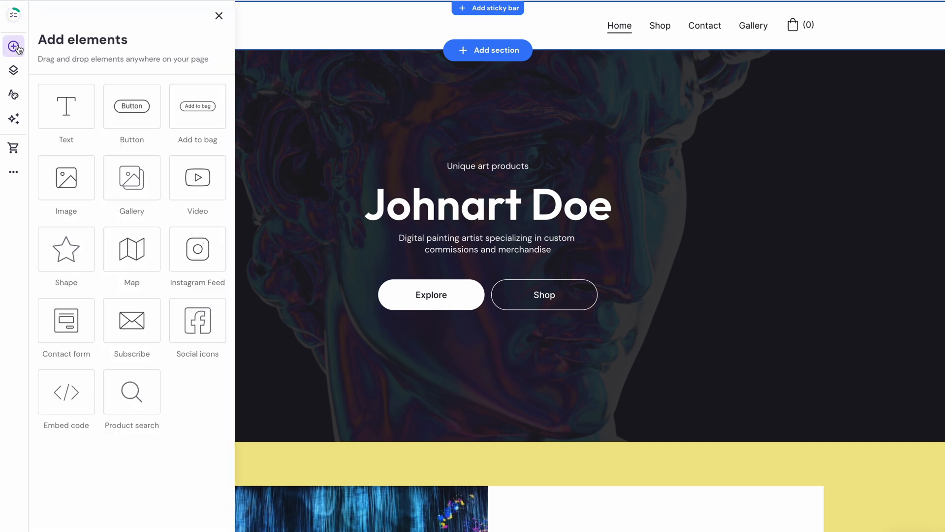
{"action": "left_click_drag", "start_coordinate": [117, 104], "coordinate": [472, 347]}
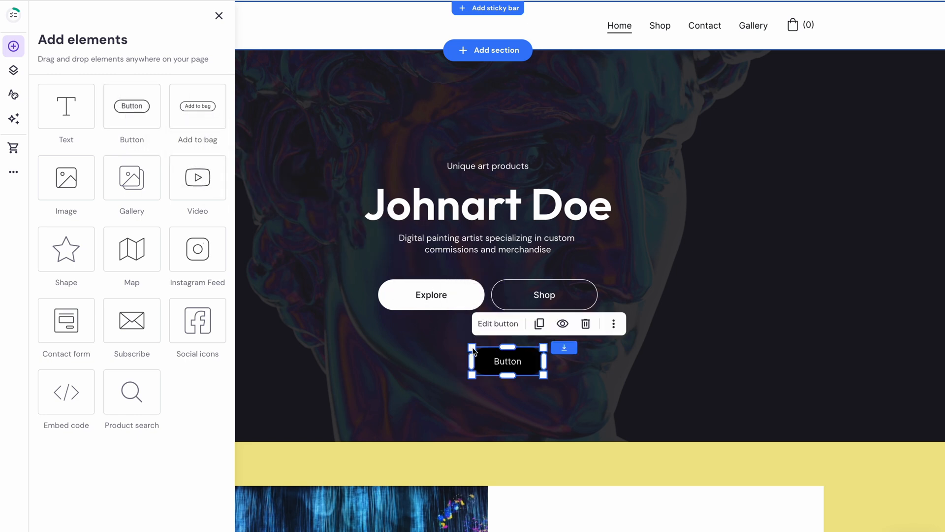
{"action": "left_click", "coordinate": [512, 376]}
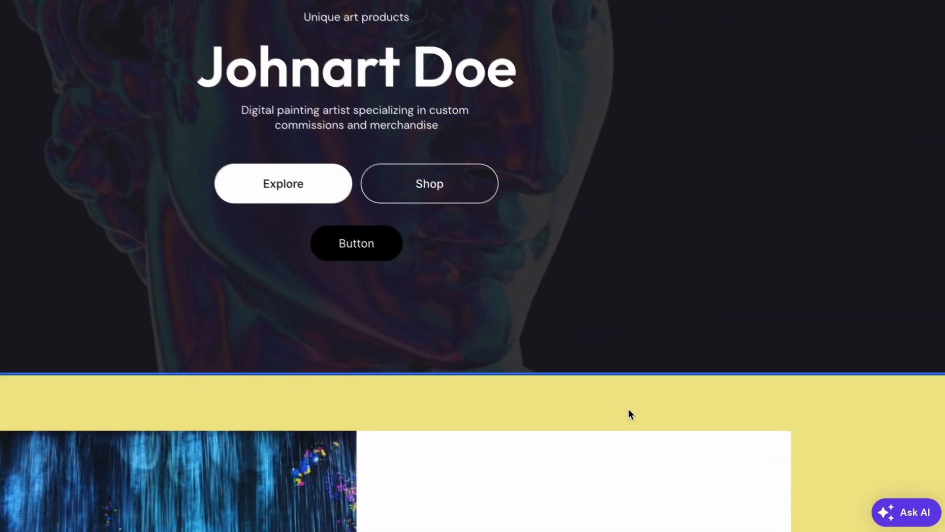
Open the AI Writer through the AI Assistant and generate text for "Create a creative description of a canvas bag product with a digital printing art".
{"action": "left_click", "coordinate": [892, 515]}
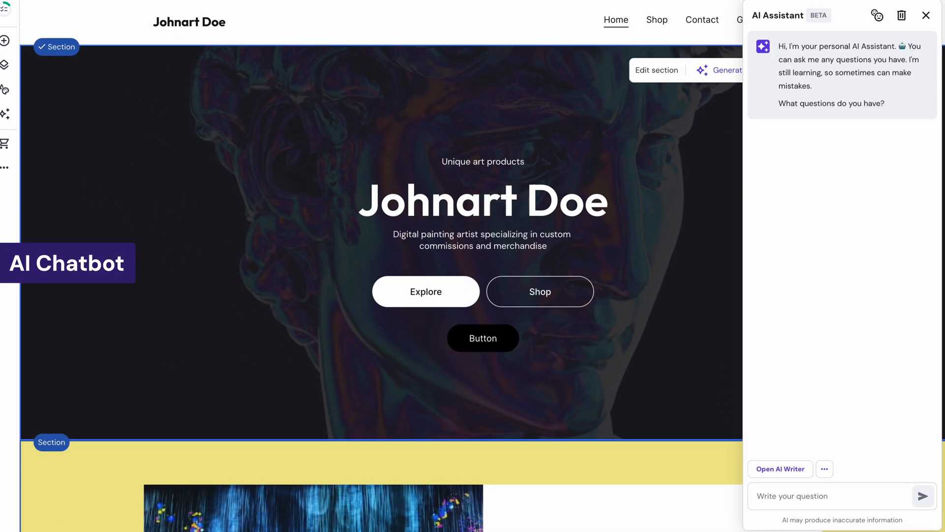
{"action": "left_click", "coordinate": [793, 471]}
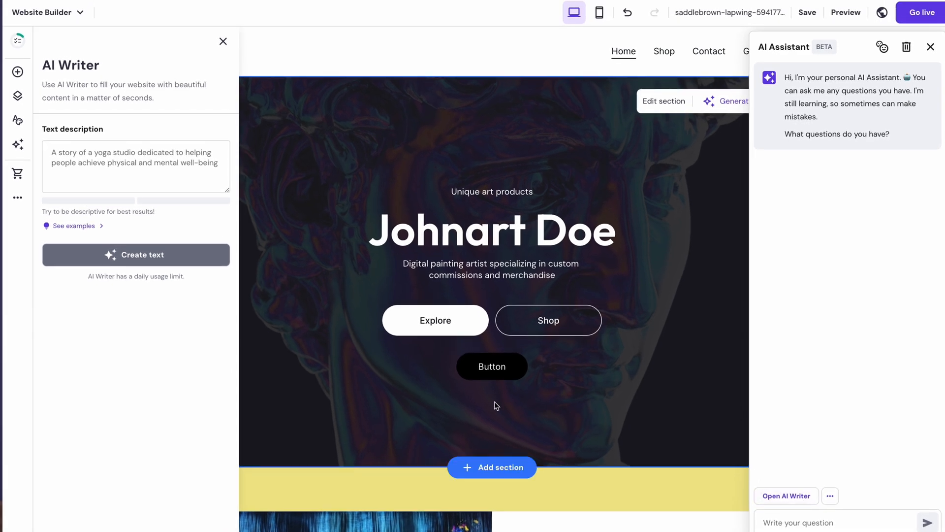
{"action": "left_click", "coordinate": [118, 167]}
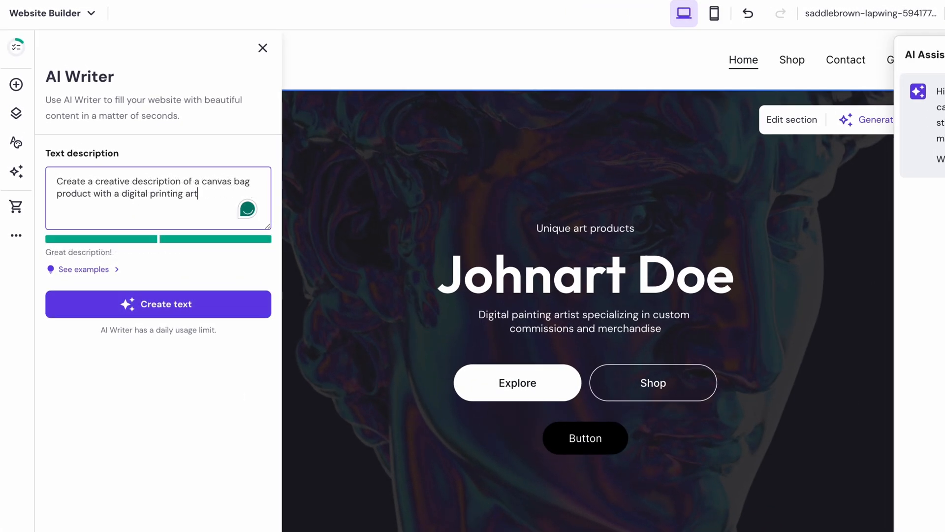
{"action": "left_click", "coordinate": [154, 302]}
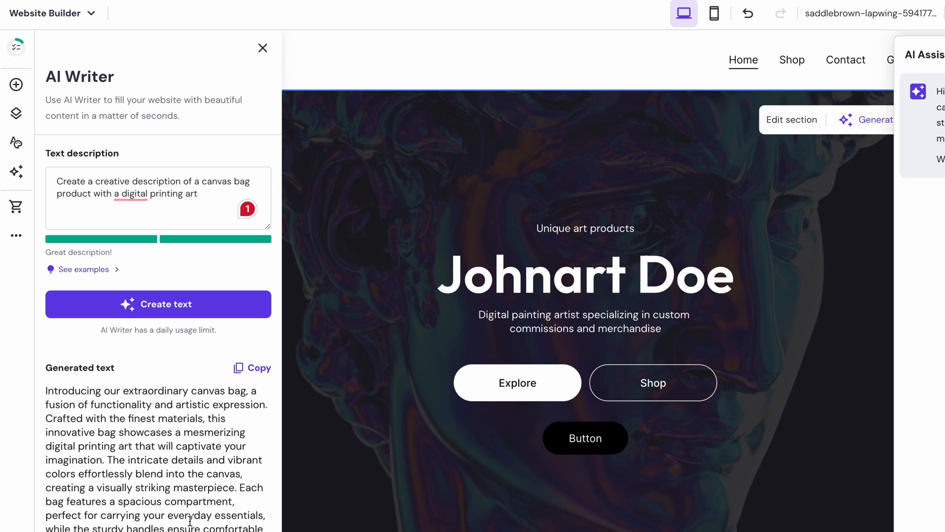
Try the Poppins and Montserrat font pairs in the website styles, and apply DM Serif Display with Poppins paragraph text.
{"action": "left_click", "coordinate": [17, 142]}
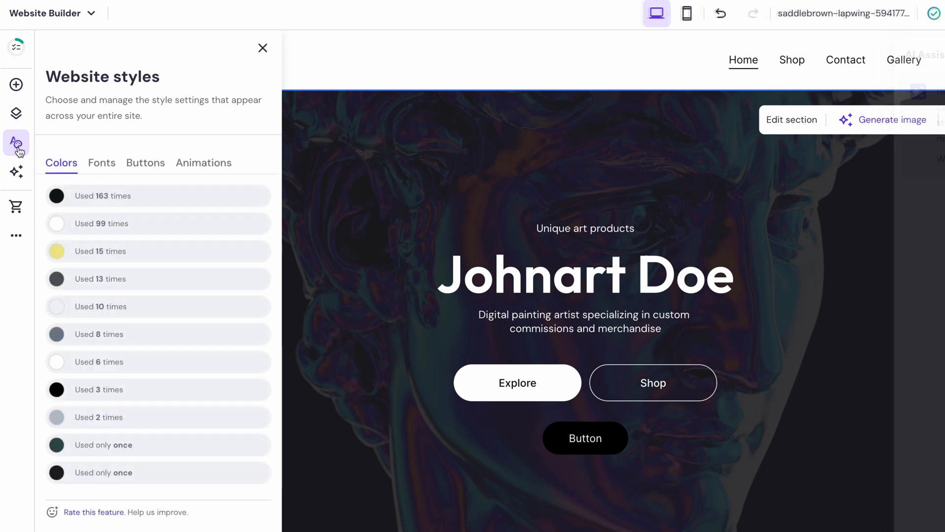
{"action": "left_click", "coordinate": [103, 164]}
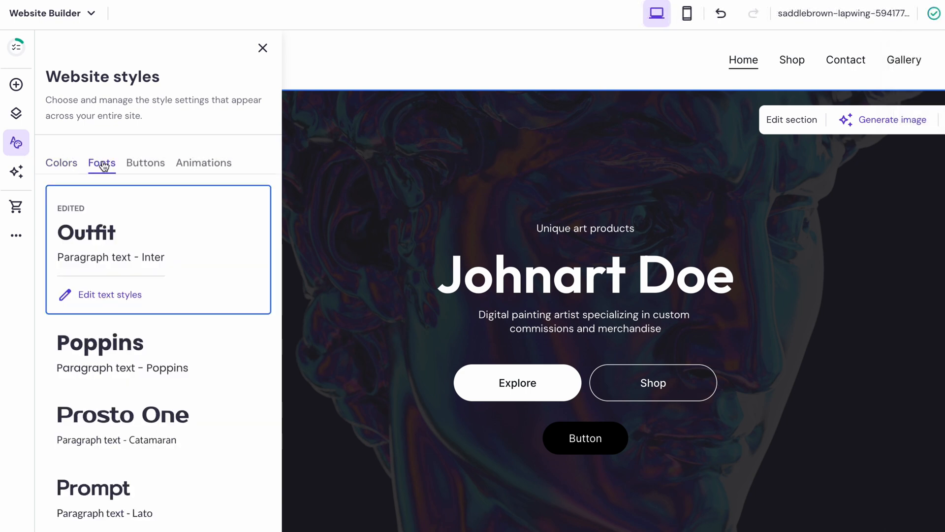
{"action": "left_click", "coordinate": [147, 351]}
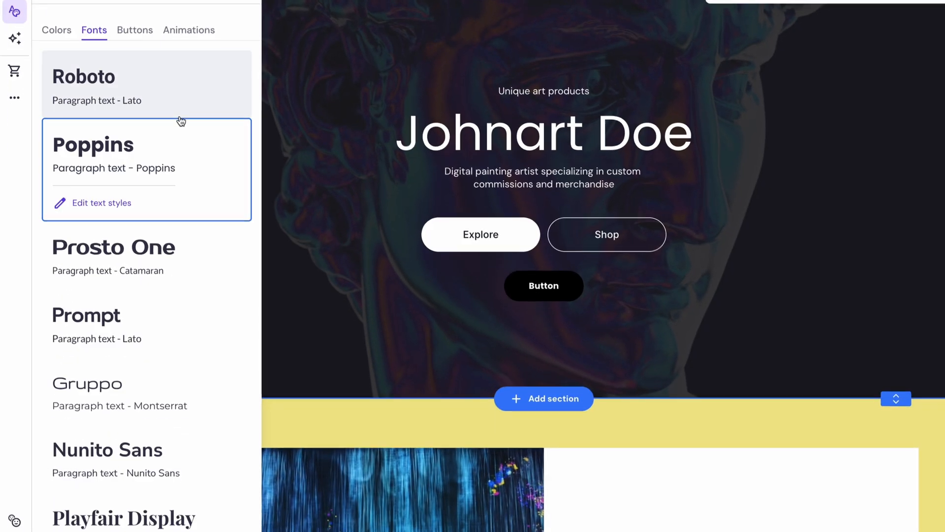
{"action": "scroll", "coordinate": [176, 421], "scroll_direction": "down", "scroll_amount": 5}
{"action": "scroll", "coordinate": [165, 281], "scroll_direction": "down", "scroll_amount": 5}
{"action": "left_click", "coordinate": [162, 390]}
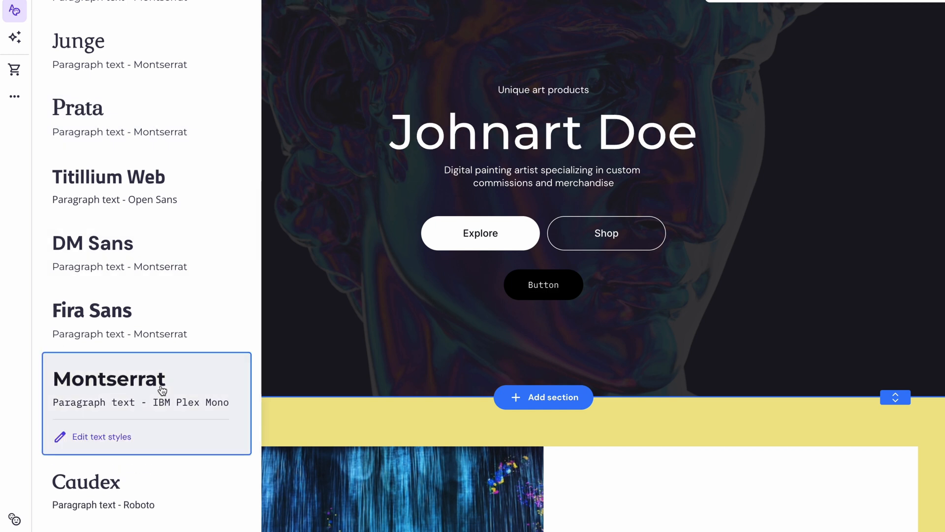
{"action": "scroll", "coordinate": [160, 391], "scroll_direction": "down", "scroll_amount": 3}
{"action": "left_click", "coordinate": [163, 471]}
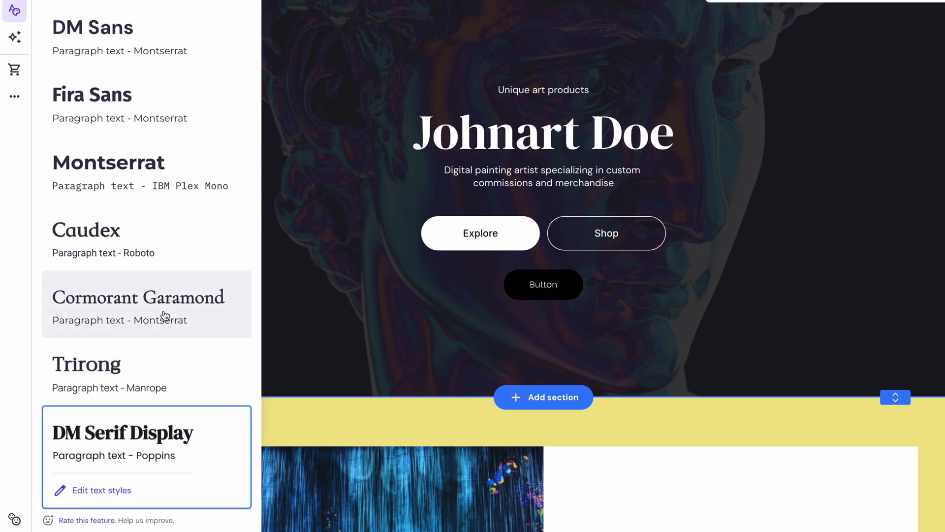
Review the site-wide text styles for headings and paragraphs, and open the Shop page.
{"action": "left_click", "coordinate": [114, 490]}
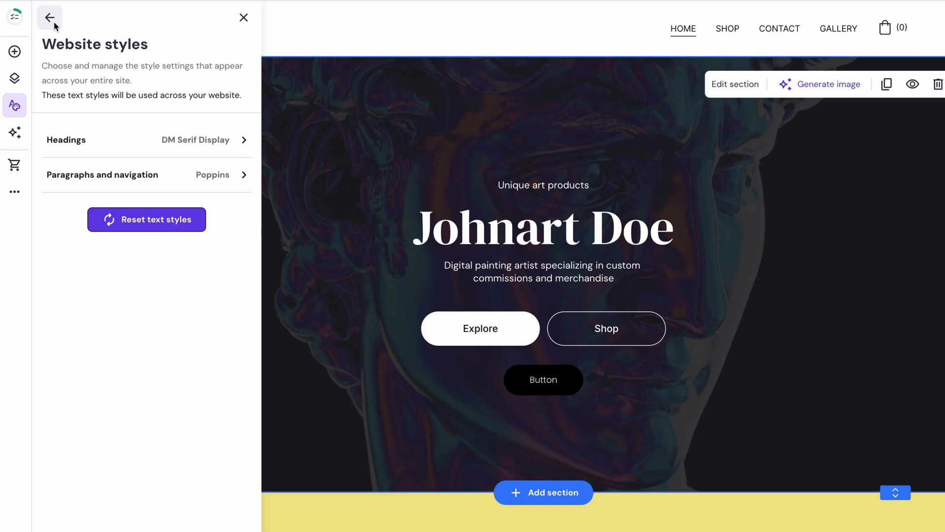
{"action": "left_click", "coordinate": [50, 18]}
{"action": "left_click", "coordinate": [728, 28]}
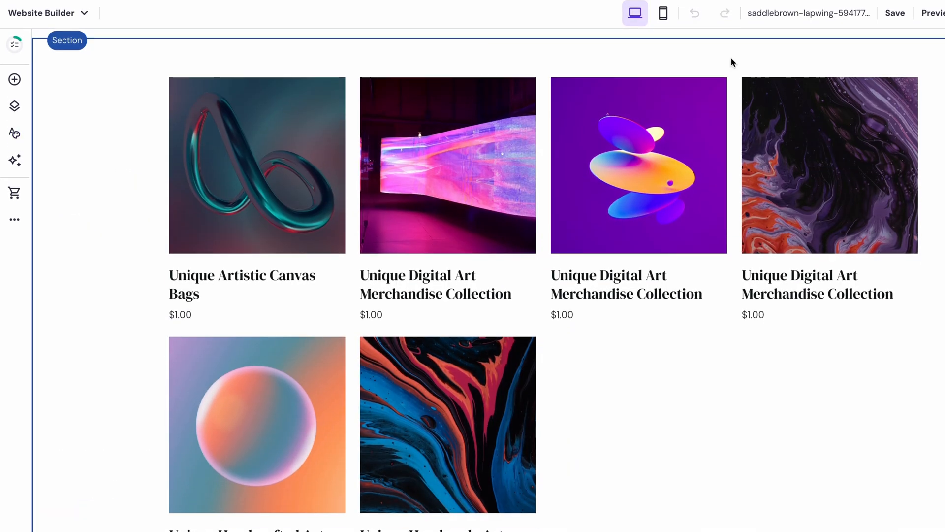
Examine the elements available for the Shop page, including Product search, and the Shop page settings in the site navigation.
{"action": "left_click", "coordinate": [15, 80]}
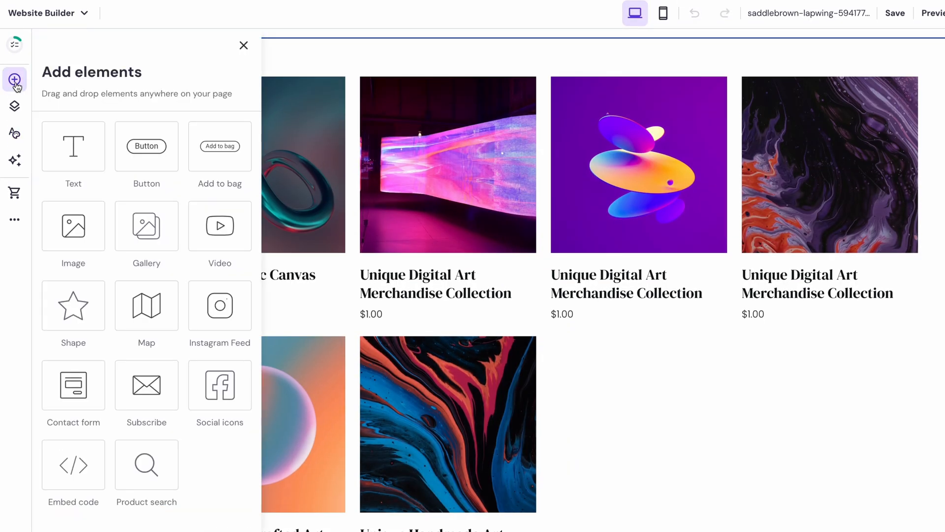
{"action": "left_click", "coordinate": [157, 467]}
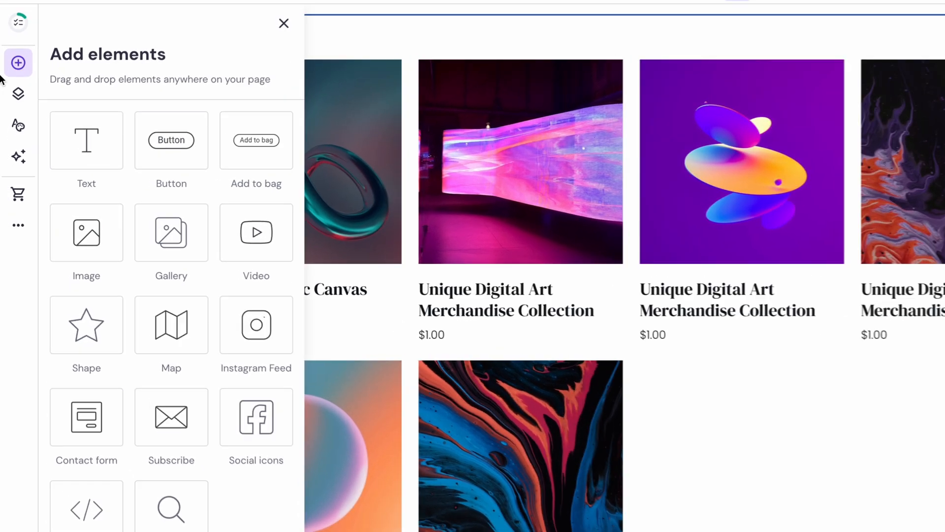
{"action": "left_click", "coordinate": [13, 107]}
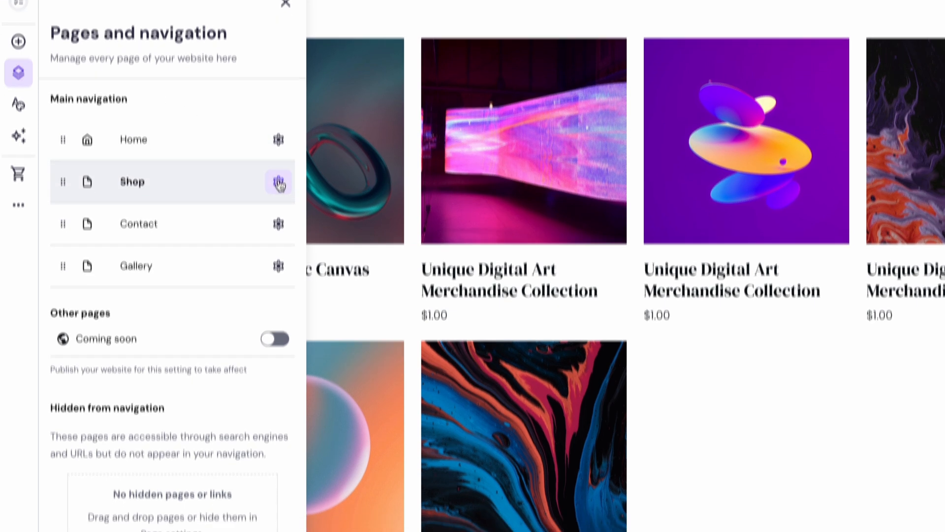
{"action": "left_click", "coordinate": [279, 203]}
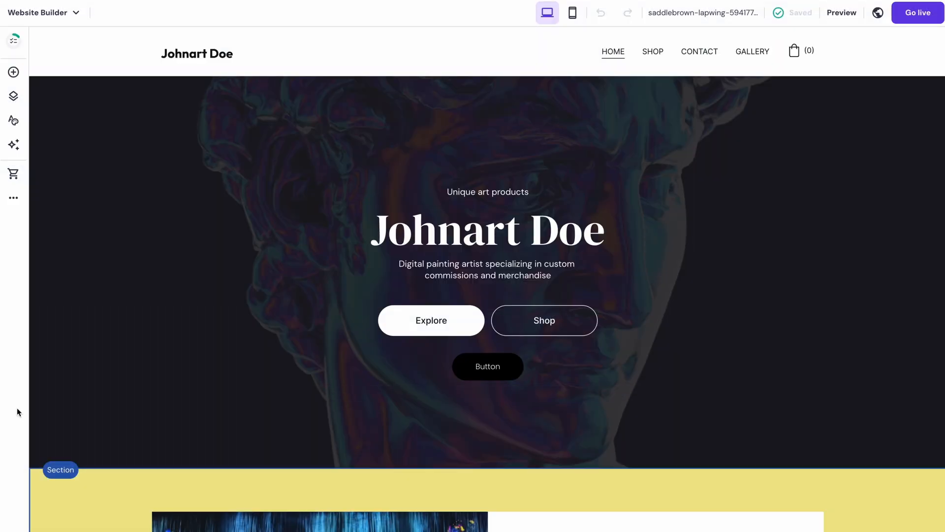
Set up the online store with the artist's brand name as store name, United States as country and USD ($) as currency.
{"action": "left_click", "coordinate": [13, 173]}
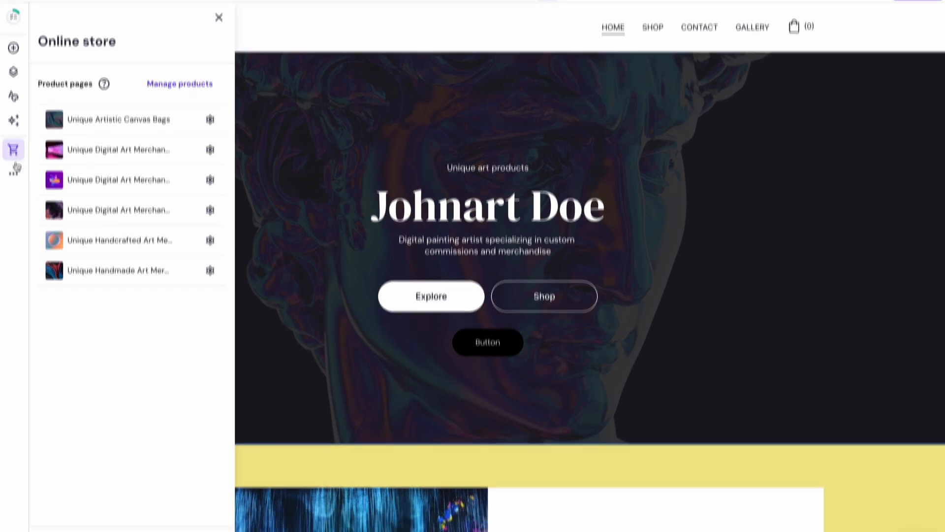
{"action": "left_click", "coordinate": [100, 512]}
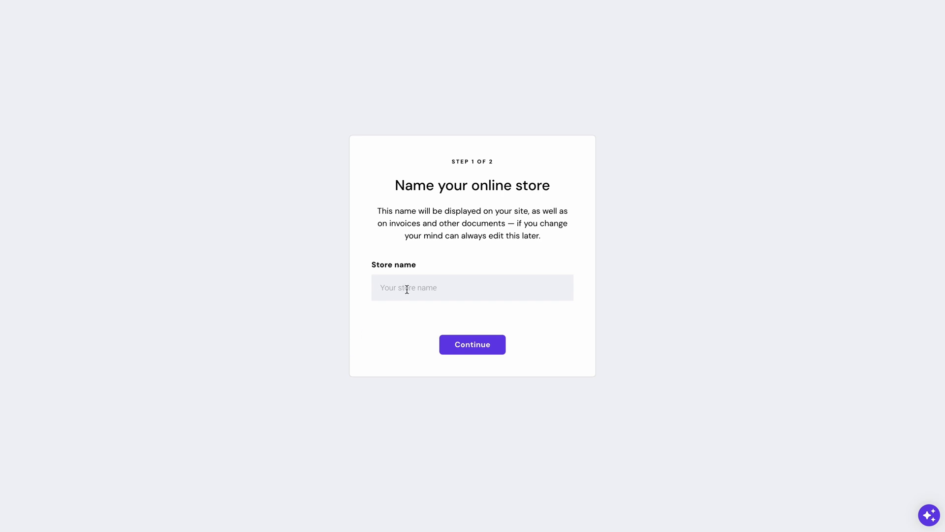
{"action": "type", "text": "hnart Doe"}
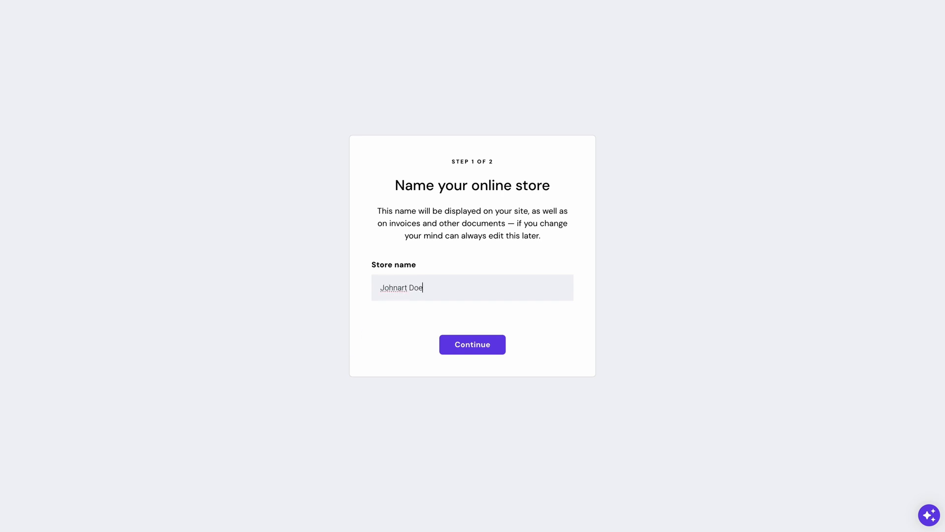
{"action": "left_click", "coordinate": [447, 343]}
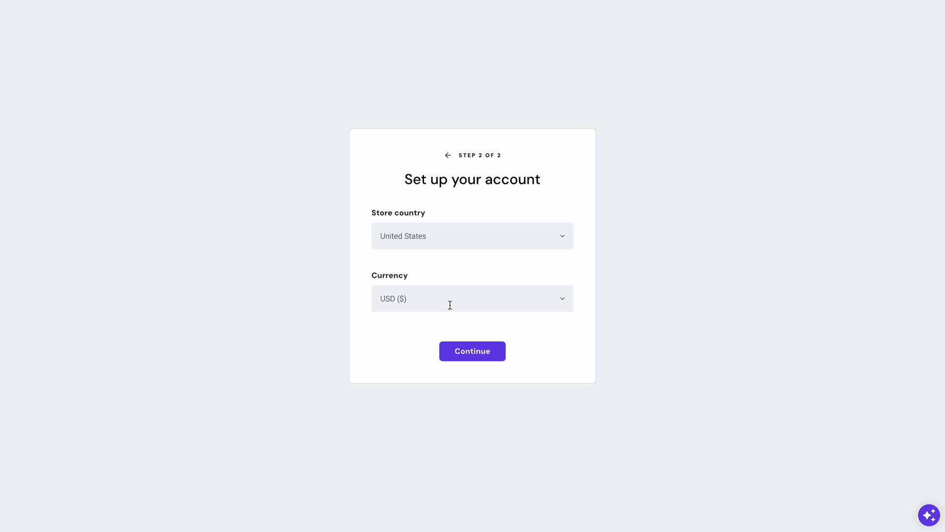
{"action": "left_click", "coordinate": [468, 349]}
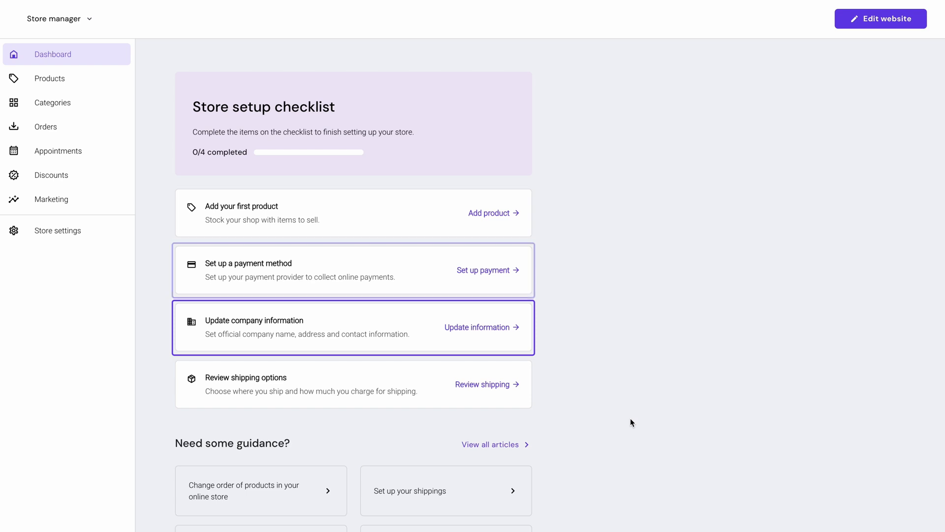
Start adding the store's first product as a Service.
{"action": "left_click", "coordinate": [474, 213]}
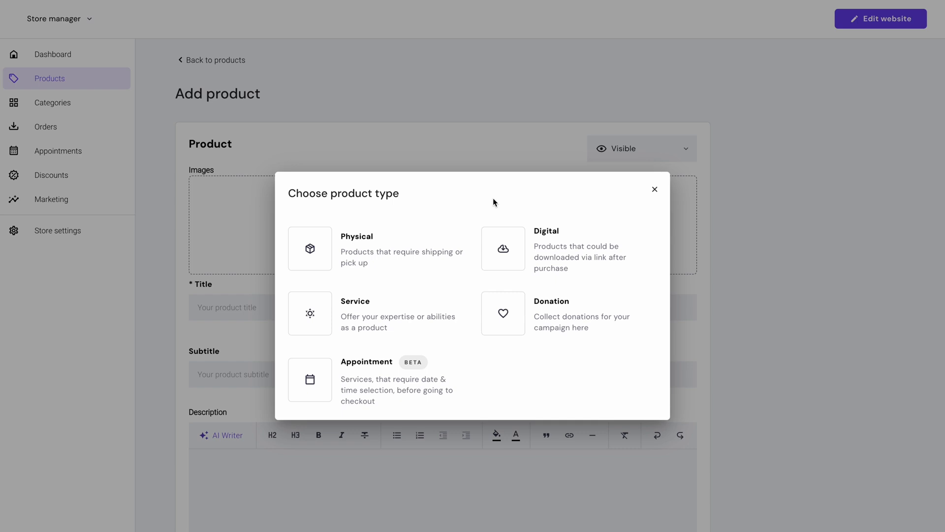
{"action": "left_click", "coordinate": [424, 308]}
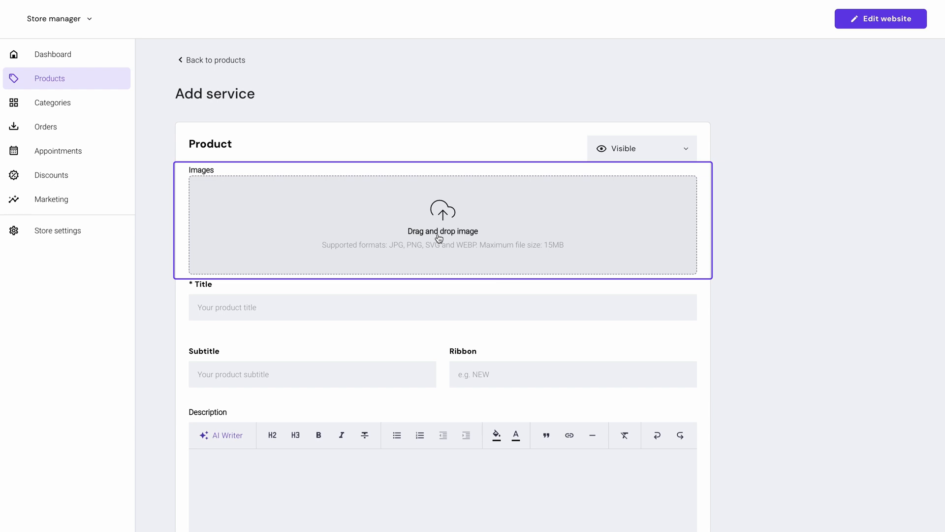
{"action": "scroll", "coordinate": [434, 349], "scroll_direction": "down", "scroll_amount": 3}
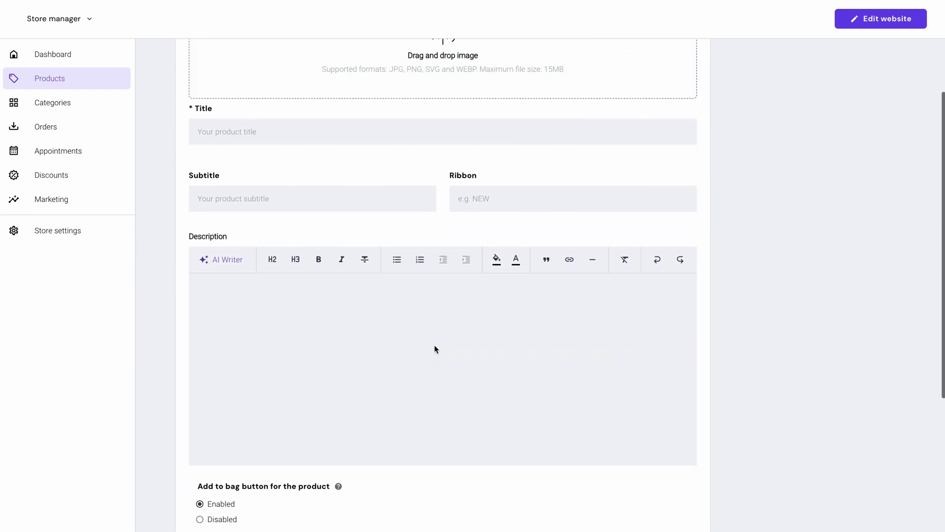
Generate the service description with AI Writer from a prompt about selling digital portrait services with different pricing for single-person and group portraits.
{"action": "left_click", "coordinate": [395, 326]}
{"action": "left_click", "coordinate": [237, 267]}
{"action": "left_click", "coordinate": [247, 352]}
{"action": "type", "text": "I want to sell a digital portrait services. I'd like to have different pricing strategy in drawing portrait of a person and drawing for a group"}
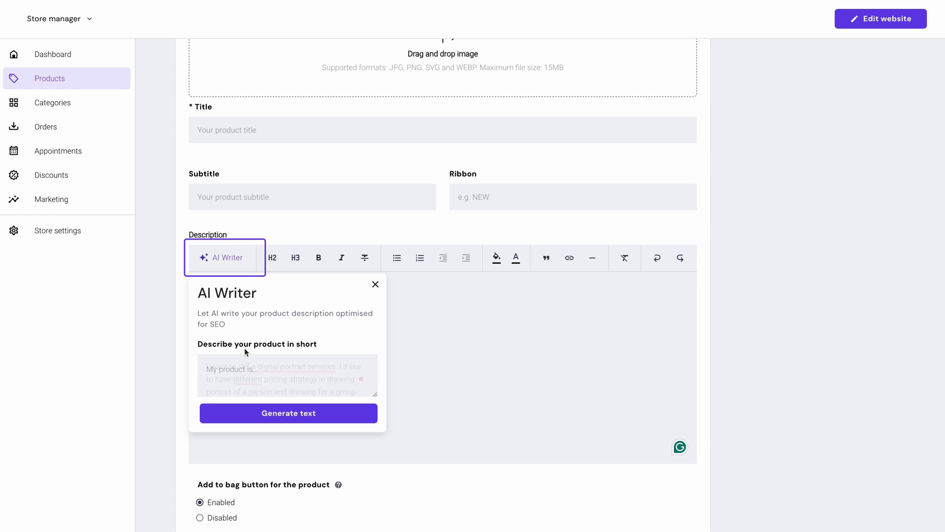
{"action": "left_click", "coordinate": [270, 415]}
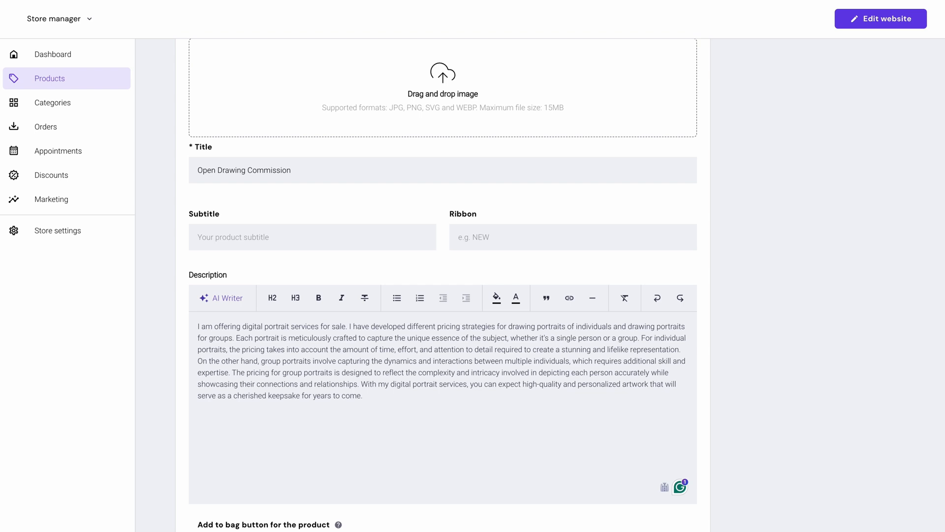
Title the service "Open Drawing Commission", with the subtitle "Your number one gifting solution" and the ribbon "HOT".
{"action": "left_click", "coordinate": [271, 235]}
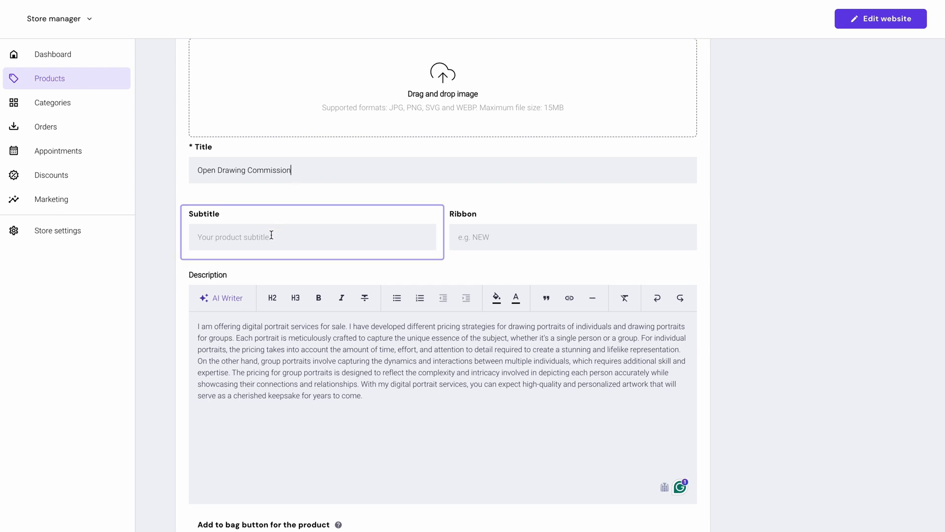
{"action": "type", "text": "Your number one gifting solution"}
{"action": "left_click", "coordinate": [463, 236]}
{"action": "type", "text": "HOT"}
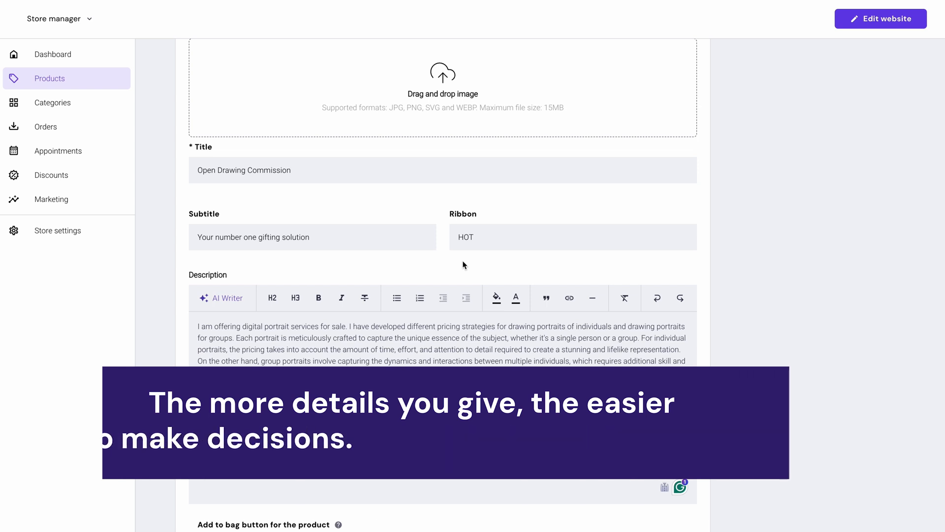
Add a "Human Portraits" option to the service with the selections "1 person", "2 person" and "Group Picture".
{"action": "scroll", "coordinate": [424, 407], "scroll_direction": "down", "scroll_amount": 1}
{"action": "scroll", "coordinate": [443, 284], "scroll_direction": "down", "scroll_amount": 6}
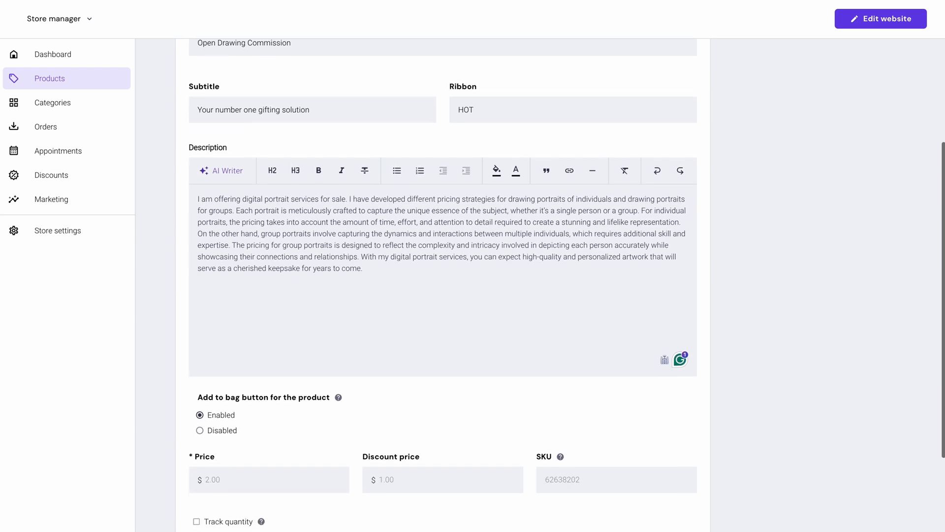
{"action": "scroll", "coordinate": [343, 473], "scroll_direction": "down", "scroll_amount": 1}
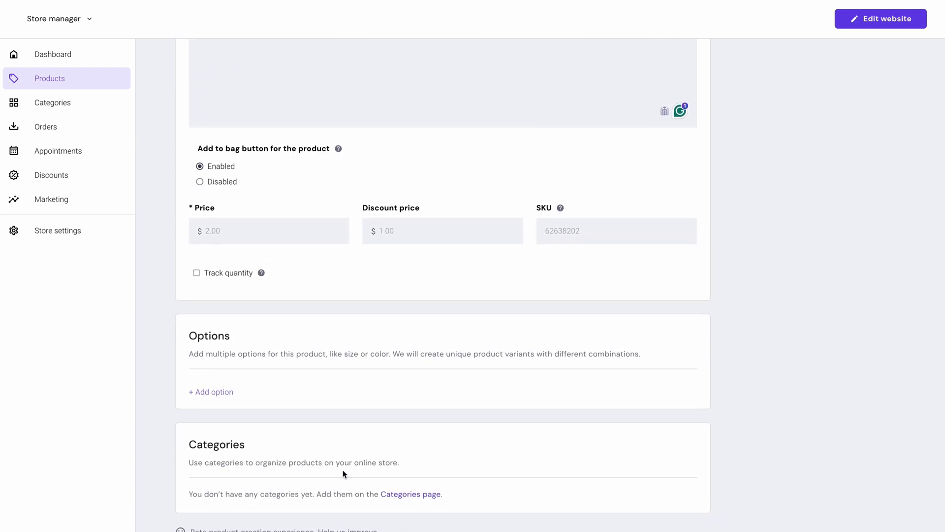
{"action": "left_click", "coordinate": [221, 392]}
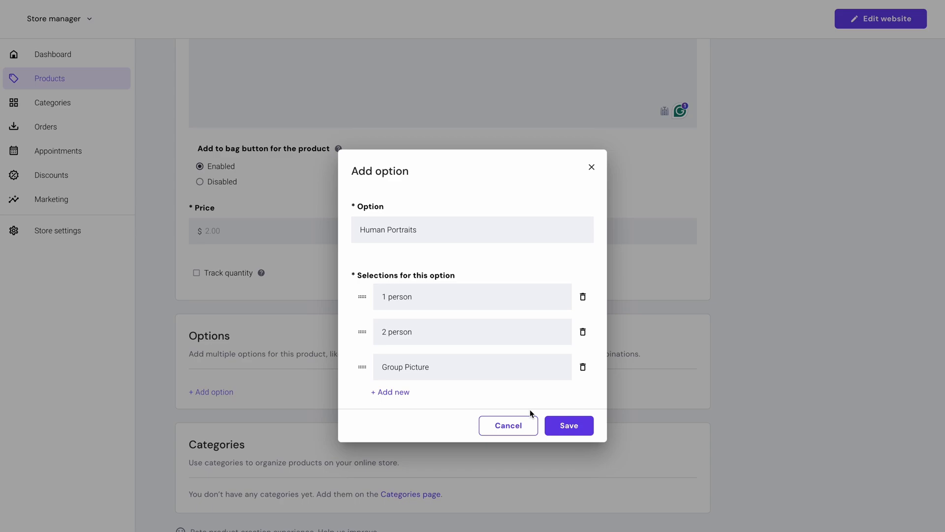
{"action": "left_click", "coordinate": [553, 421]}
{"action": "scroll", "coordinate": [554, 424], "scroll_direction": "down", "scroll_amount": 3}
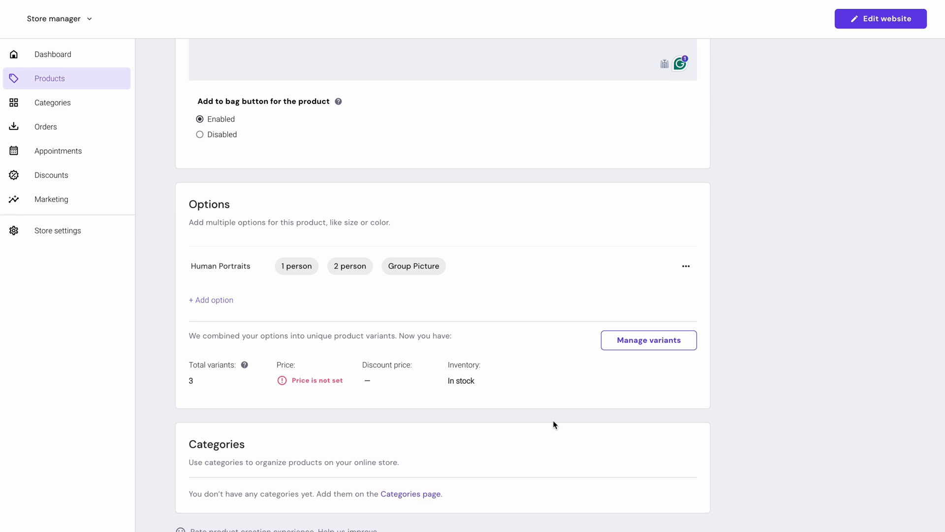
Price the variants at $2.00, $3.00 and $5.00 with discount prices of $1.00, $2.00 and $4.00, and save the service.
{"action": "left_click", "coordinate": [636, 338]}
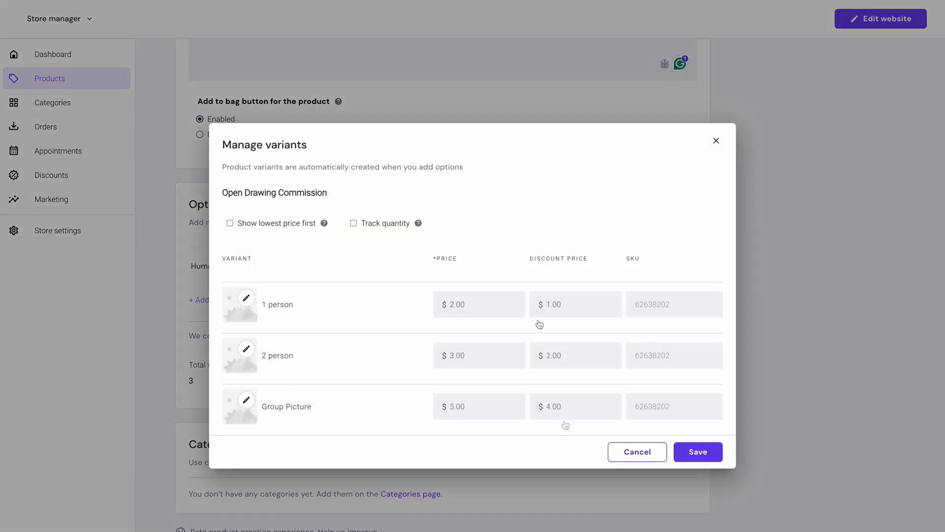
{"action": "left_click", "coordinate": [698, 452]}
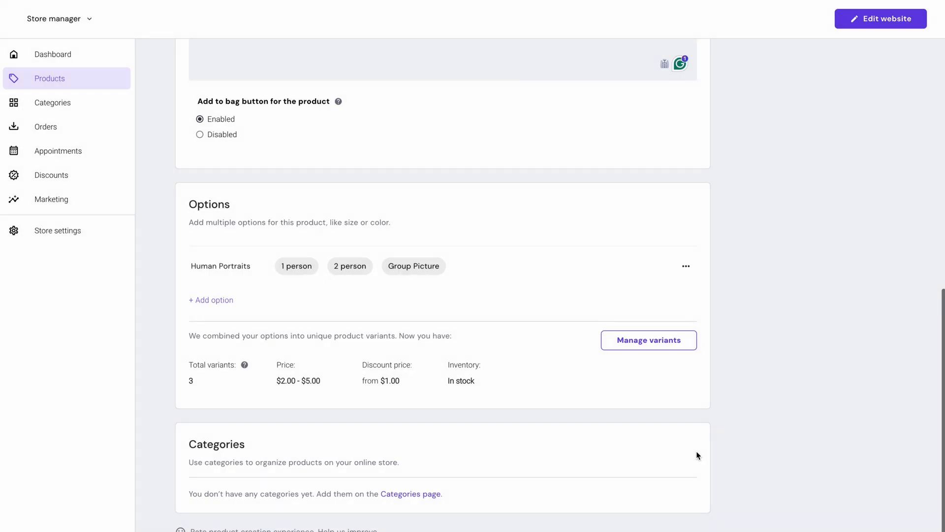
{"action": "left_click", "coordinate": [686, 517]}
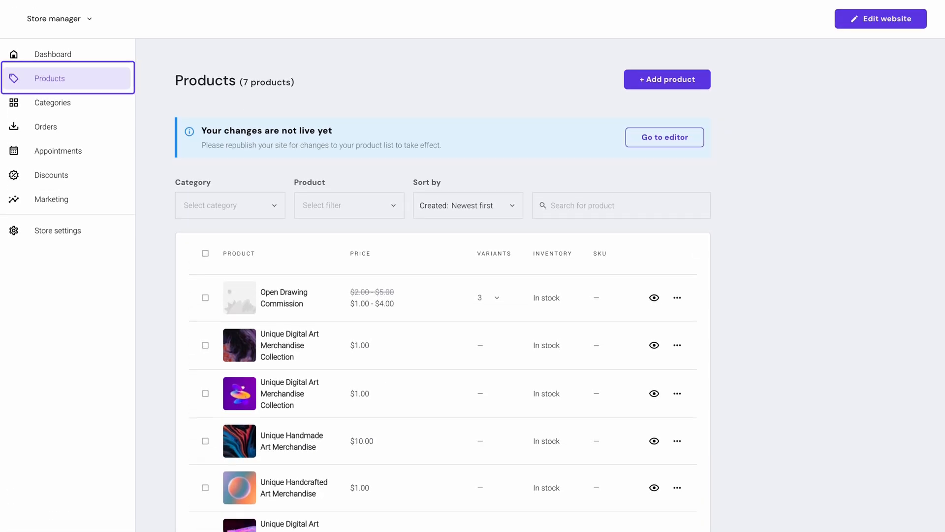
Review the store's product list, and check the page options of Unique Artistic Canvas Bags in the website editor.
{"action": "scroll", "coordinate": [473, 279], "scroll_direction": "down", "scroll_amount": 5}
{"action": "scroll", "coordinate": [840, 327], "scroll_direction": "up", "scroll_amount": 5}
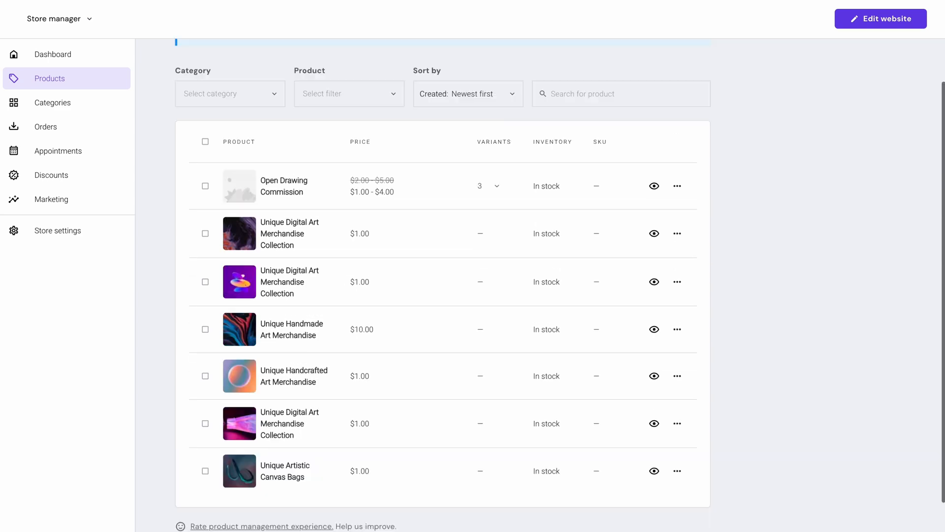
{"action": "left_click", "coordinate": [887, 24]}
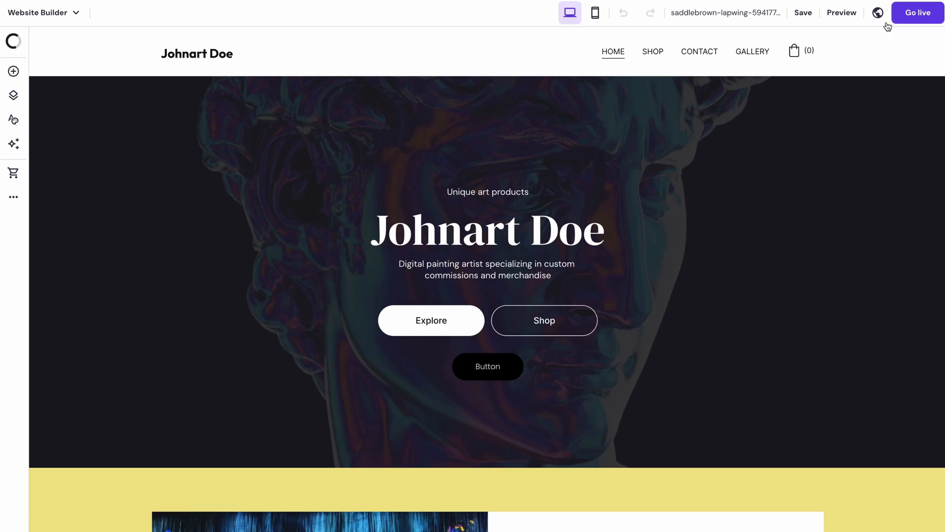
{"action": "left_click", "coordinate": [19, 175]}
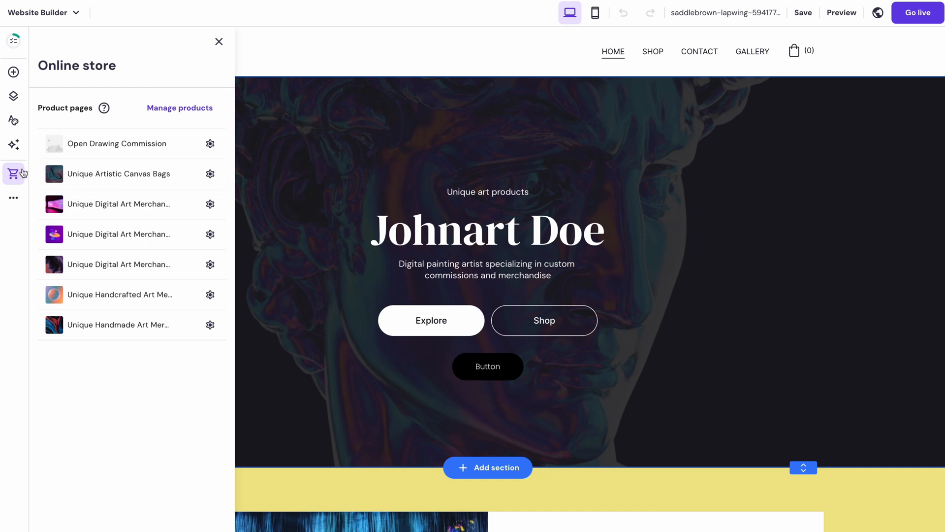
{"action": "left_click", "coordinate": [210, 177]}
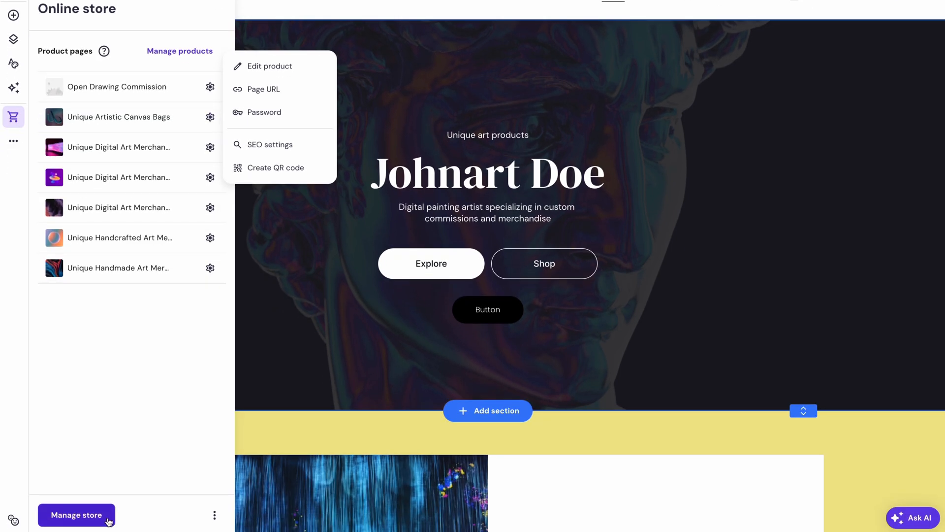
Open the store's payment setup and save a manual payment method enabled at checkout.
{"action": "left_click", "coordinate": [108, 521]}
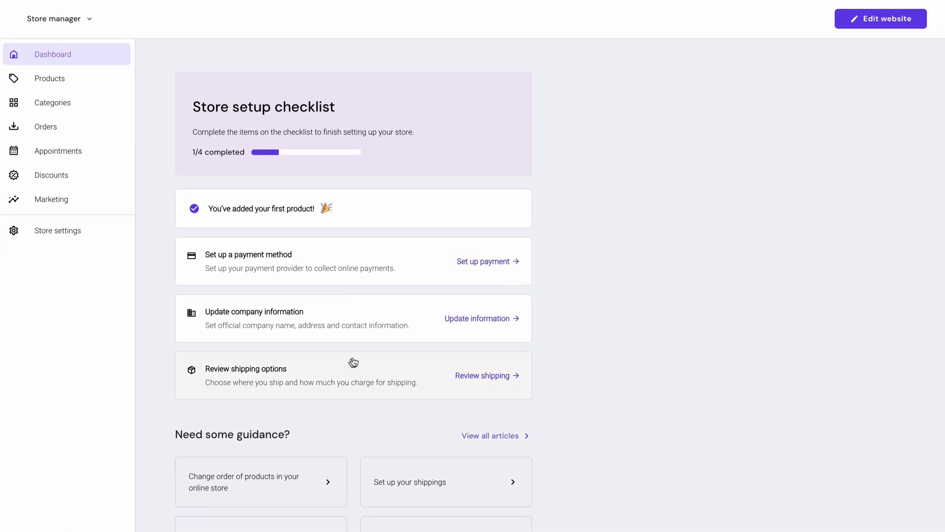
{"action": "left_click", "coordinate": [486, 270]}
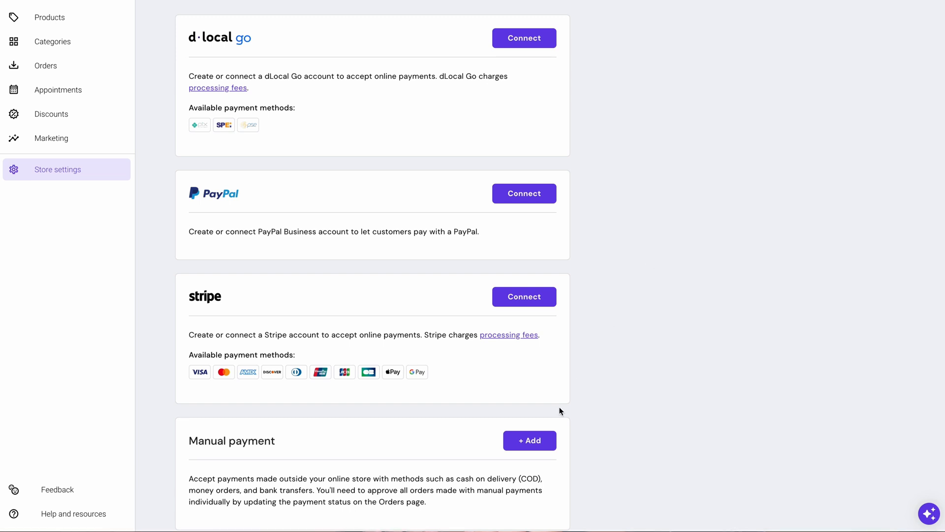
{"action": "left_click", "coordinate": [541, 444]}
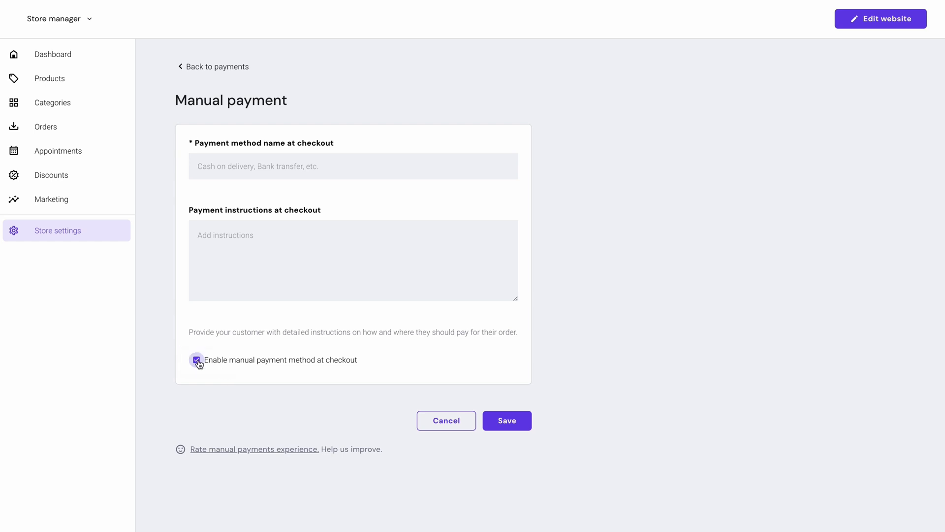
{"action": "left_click", "coordinate": [499, 430]}
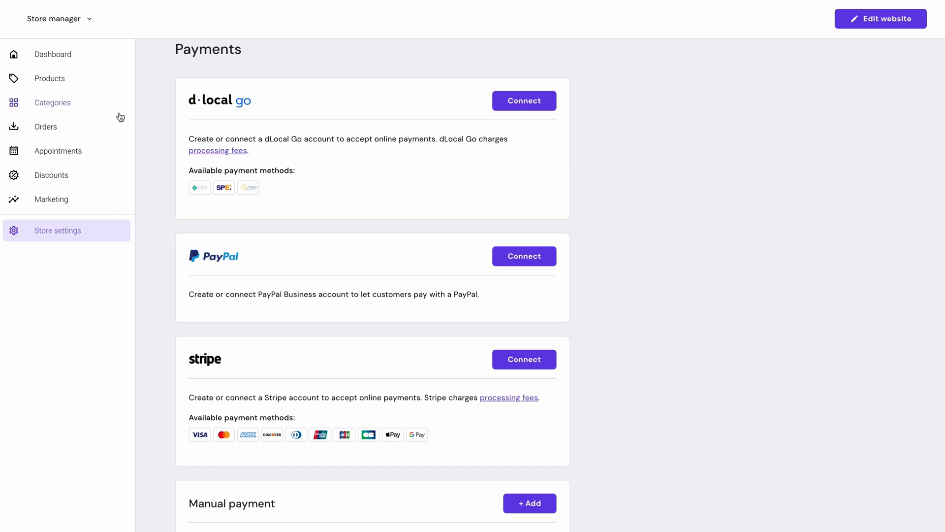
Open the store's orders, and preview the website in its desktop and mobile layouts.
{"action": "left_click", "coordinate": [77, 125]}
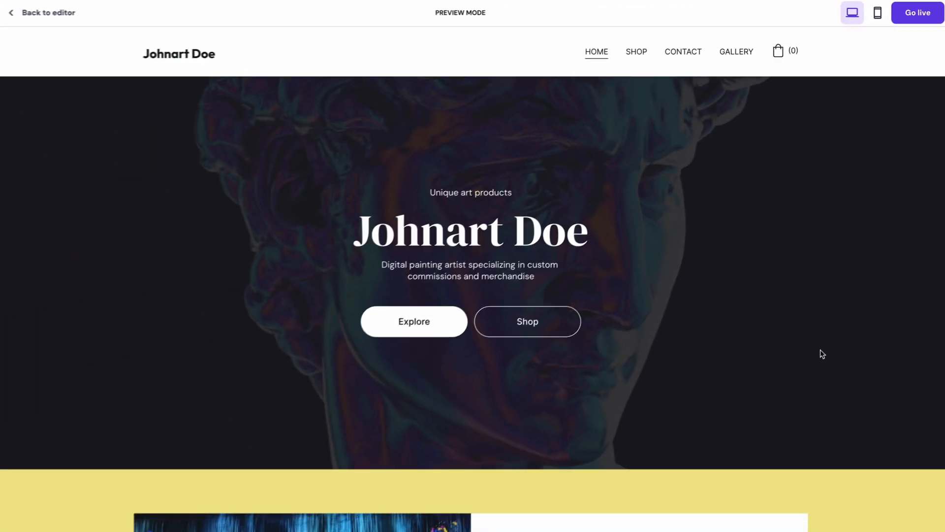
{"action": "scroll", "coordinate": [820, 347], "scroll_direction": "down", "scroll_amount": 7}
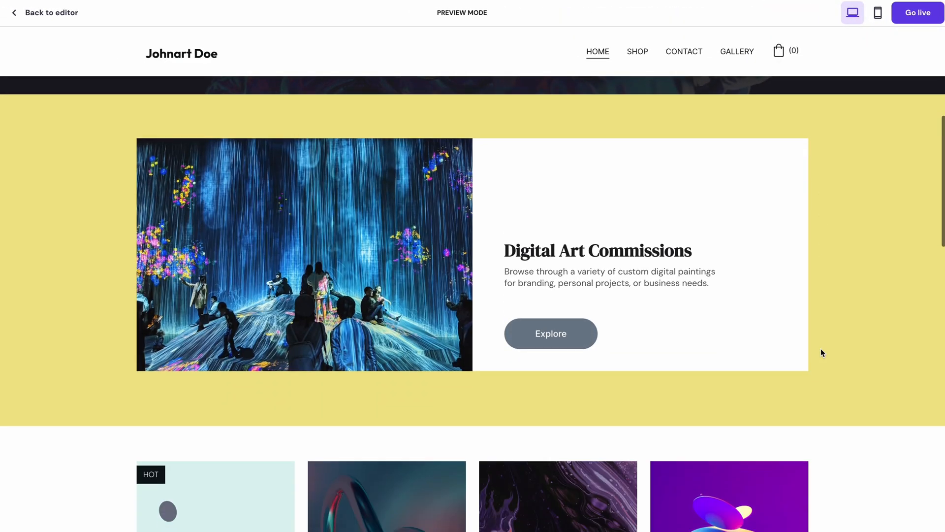
{"action": "scroll", "coordinate": [820, 348], "scroll_direction": "up", "scroll_amount": 7}
{"action": "left_click", "coordinate": [878, 14]}
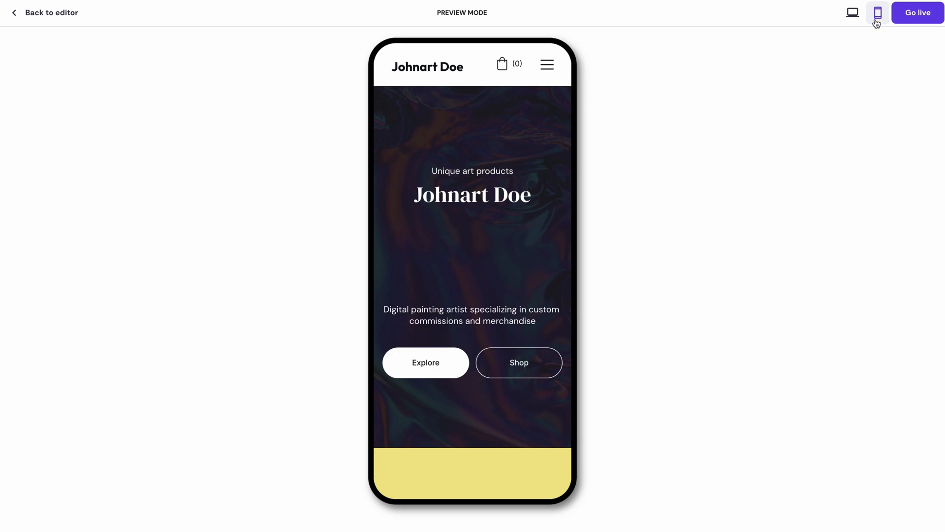
{"action": "scroll", "coordinate": [549, 253], "scroll_direction": "down", "scroll_amount": 10}
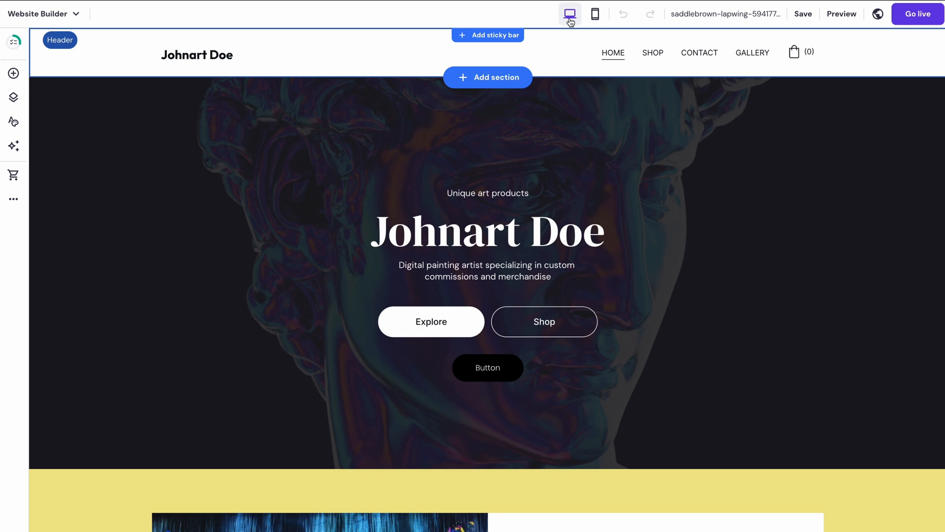
Connect the custom domain thewebsitemaker.xyz to the website.
{"action": "left_click", "coordinate": [692, 19]}
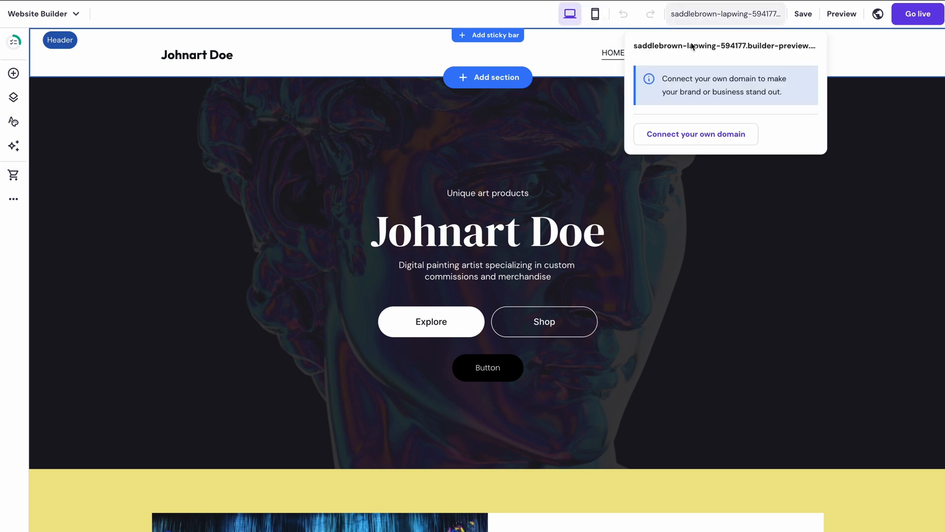
{"action": "left_click", "coordinate": [696, 133]}
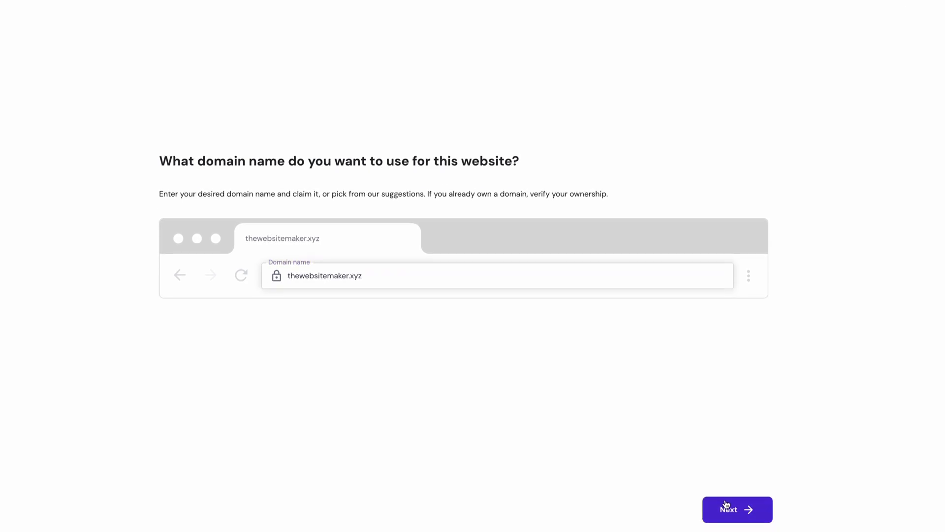
{"action": "left_click", "coordinate": [726, 504]}
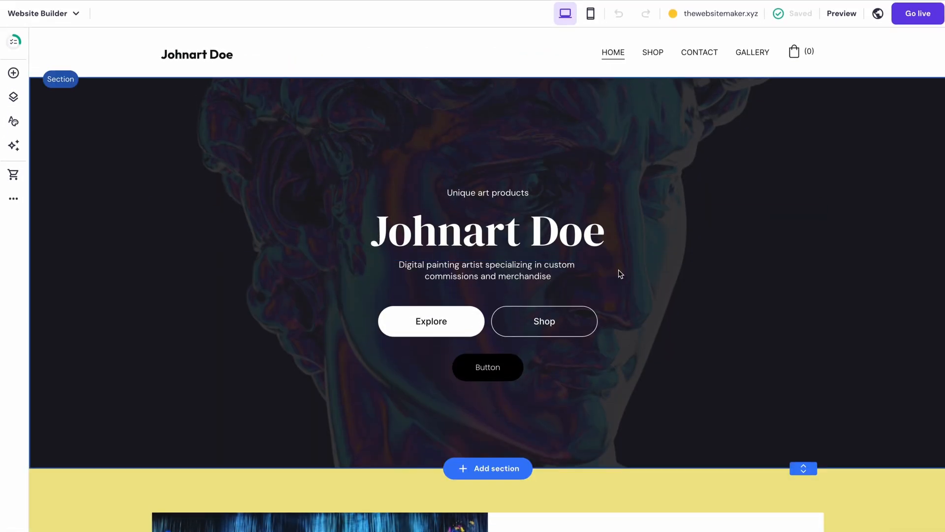